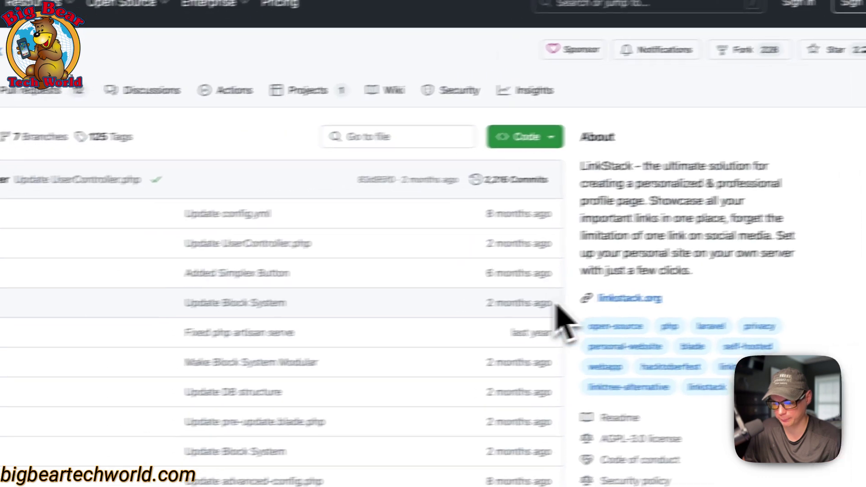
# Step: Scroll through the LinkStack README to read its description and theme previews
pyautogui.scroll(-15, 575, 295)
pyautogui.scroll(-12, 551, 315)
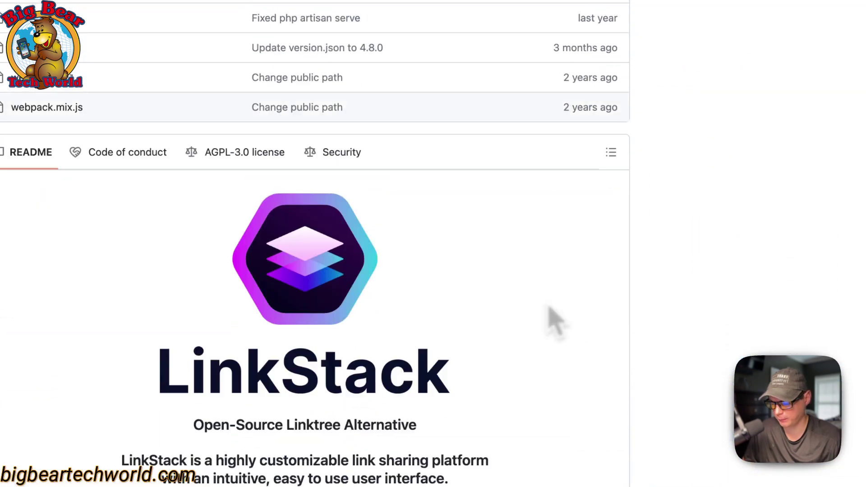
pyautogui.scroll(2, 533, 307)
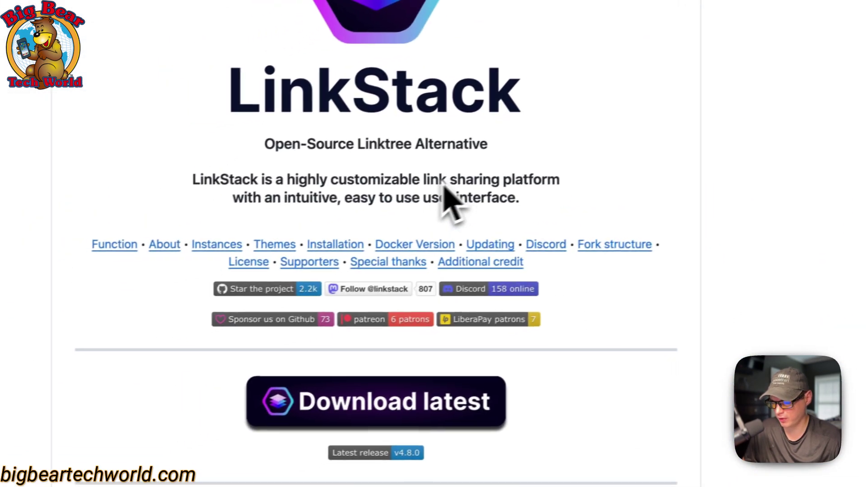
pyautogui.scroll(-20, 429, 236)
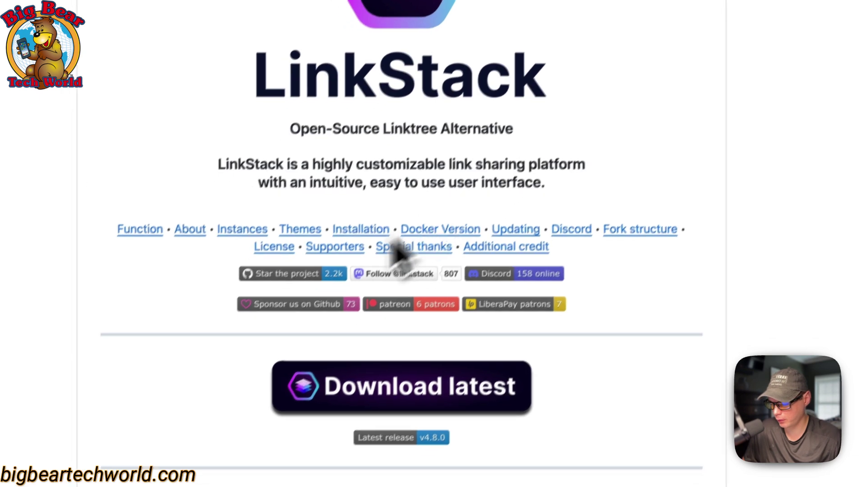
pyautogui.scroll(-10, 236, 333)
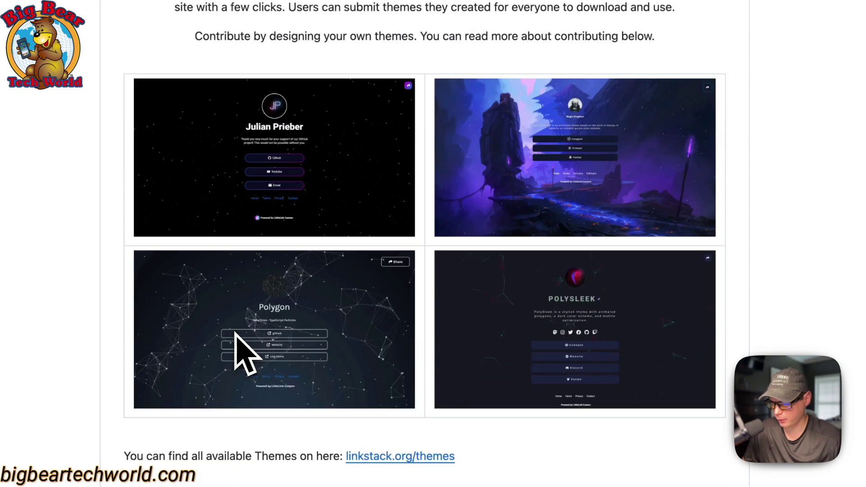
pyautogui.scroll(2, 344, 228)
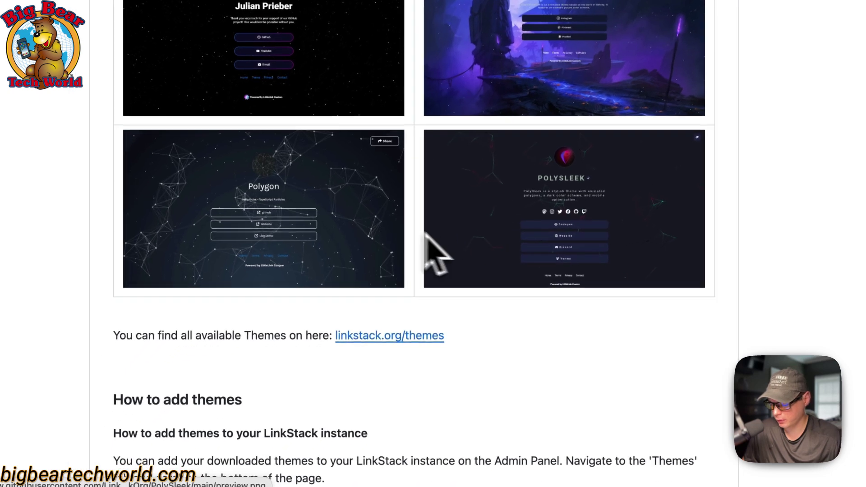
pyautogui.scroll(-15, 493, 271)
pyautogui.scroll(-10, 499, 270)
pyautogui.scroll(15, 442, 311)
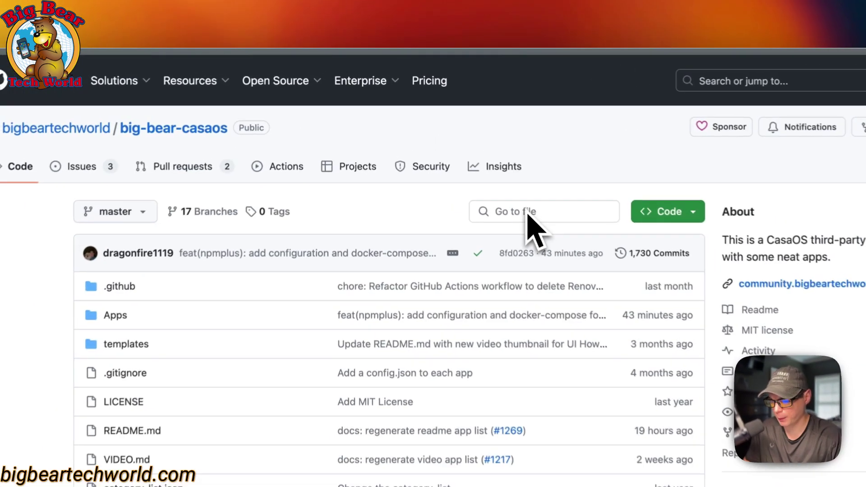
# Step: Search the repository for 'link' and open Apps/linkstack/docker-compose.yml
pyautogui.click(440, 131)
pyautogui.write('link')
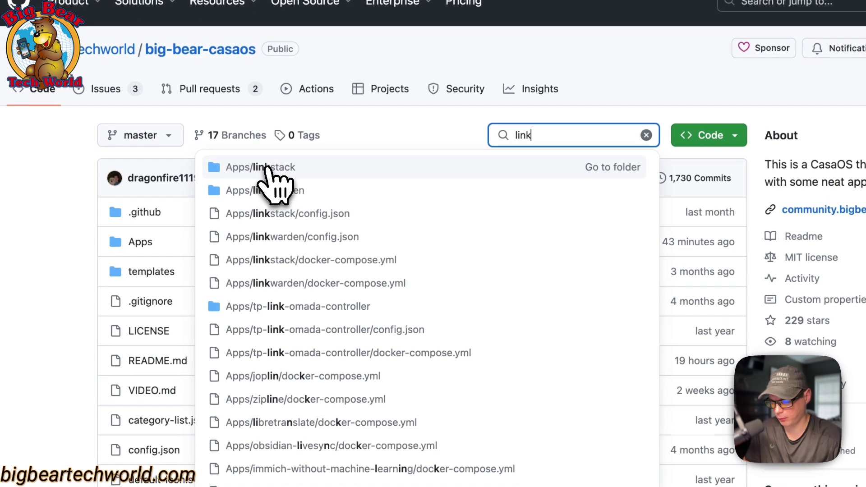
pyautogui.click(266, 169)
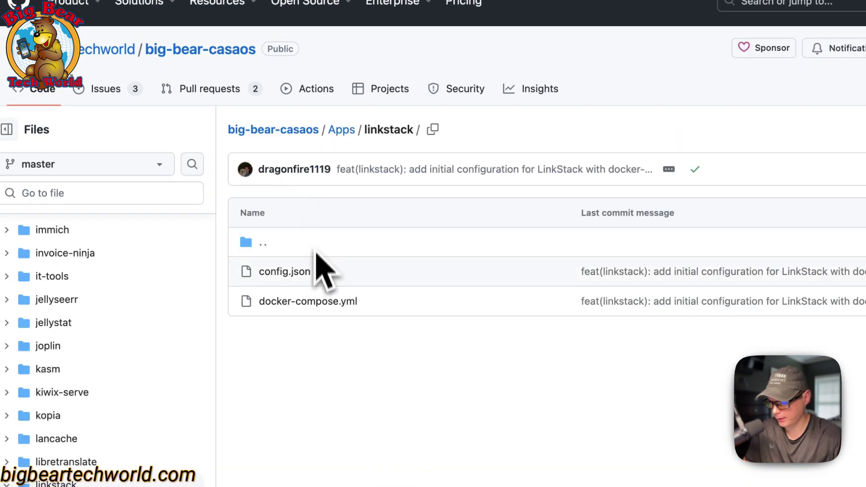
pyautogui.click(304, 300)
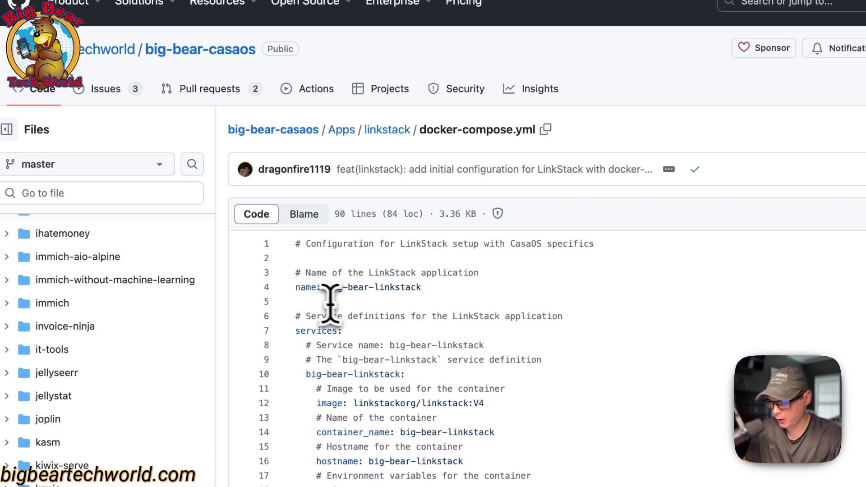
# Step: Highlight the app name and the linkstackorg/linkstack image lines in the compose file
pyautogui.moveTo(295, 287); pyautogui.dragTo(479, 284)
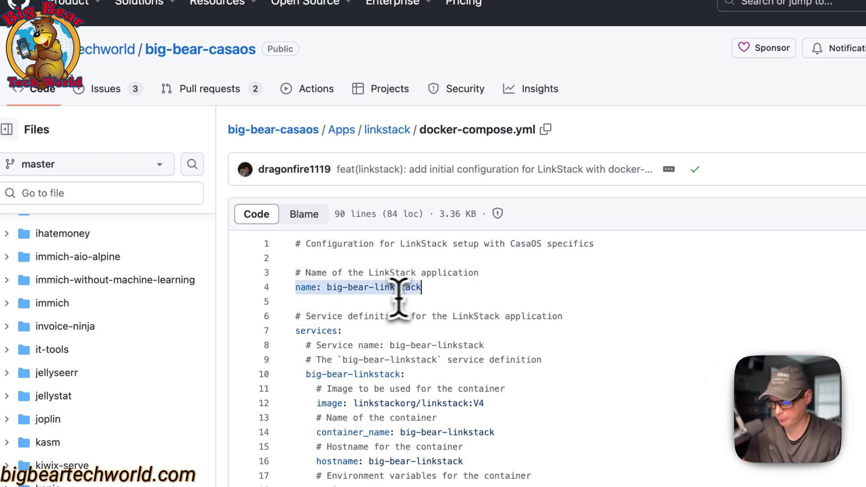
pyautogui.scroll(-2, 376, 302)
pyautogui.moveTo(296, 248); pyautogui.dragTo(392, 250)
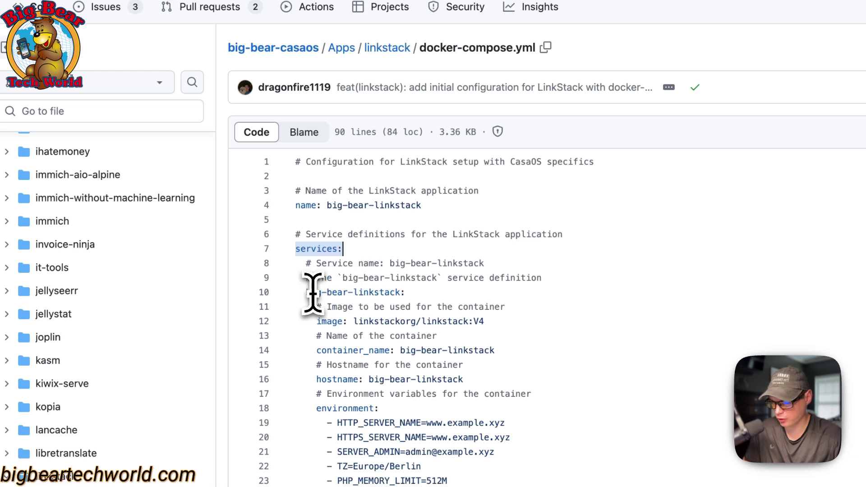
pyautogui.moveTo(304, 295); pyautogui.dragTo(464, 298)
pyautogui.scroll(-2, 464, 295)
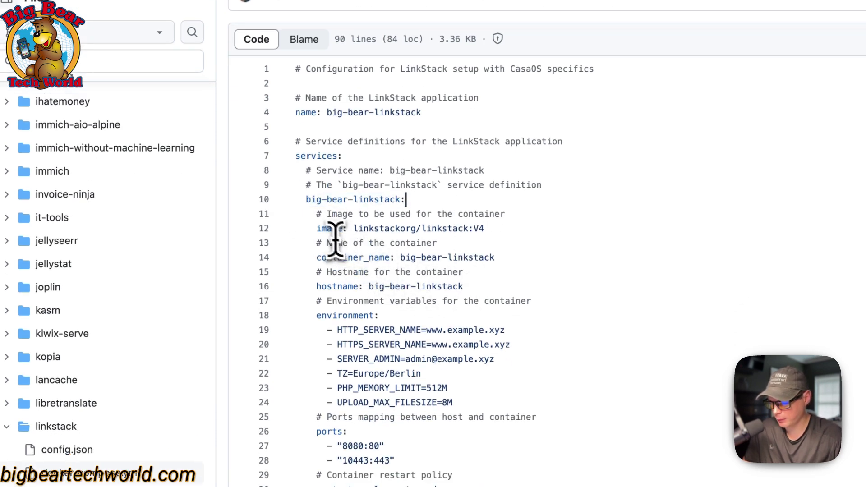
pyautogui.moveTo(316, 228); pyautogui.dragTo(555, 226)
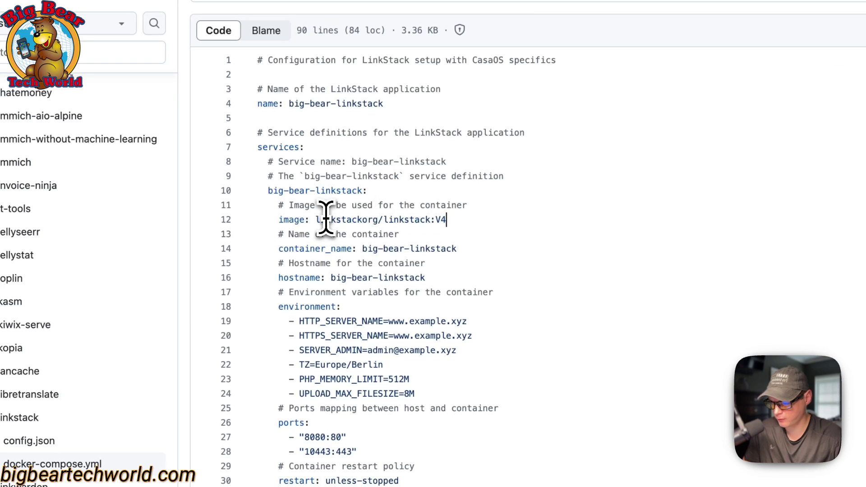
pyautogui.click(327, 219)
pyautogui.moveTo(314, 219); pyautogui.dragTo(439, 222)
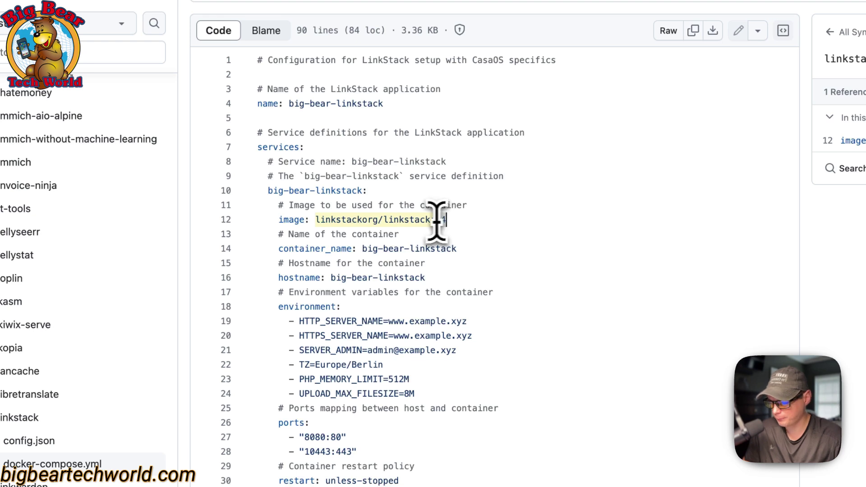
# Step: Highlight the container name, hostname, TZ=Europe/Berlin and the 8080:80 and 10443:443 port mappings
pyautogui.moveTo(278, 249); pyautogui.dragTo(444, 257)
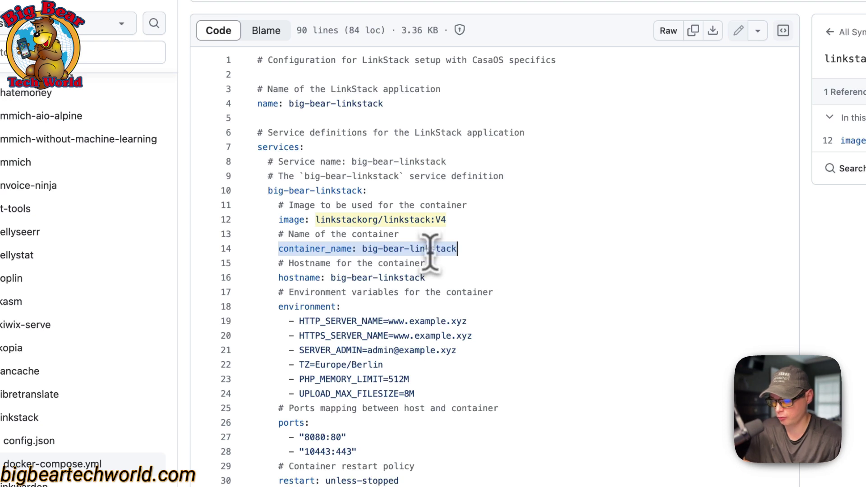
pyautogui.moveTo(278, 278); pyautogui.dragTo(486, 279)
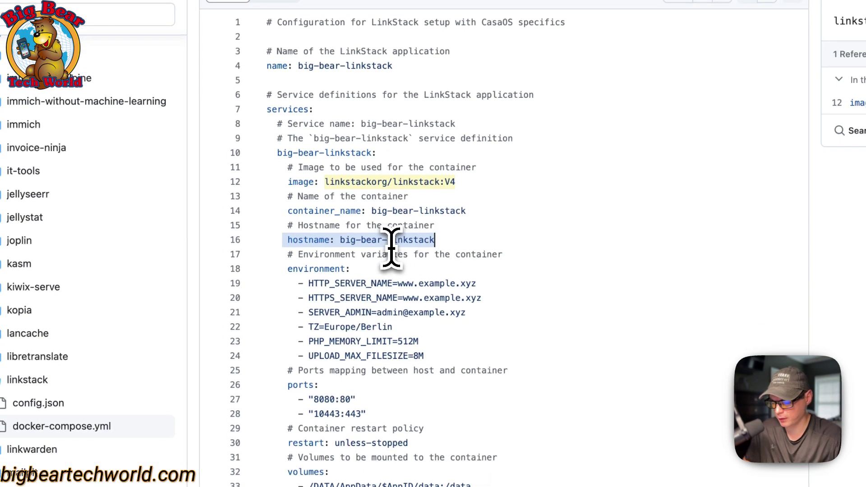
pyautogui.scroll(-2, 397, 246)
pyautogui.moveTo(289, 220); pyautogui.dragTo(428, 299)
pyautogui.scroll(-4, 428, 307)
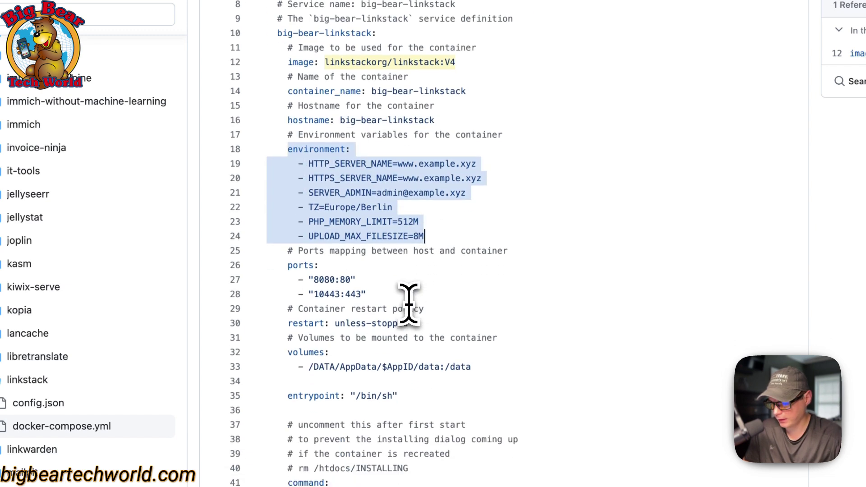
pyautogui.moveTo(309, 189); pyautogui.dragTo(394, 190)
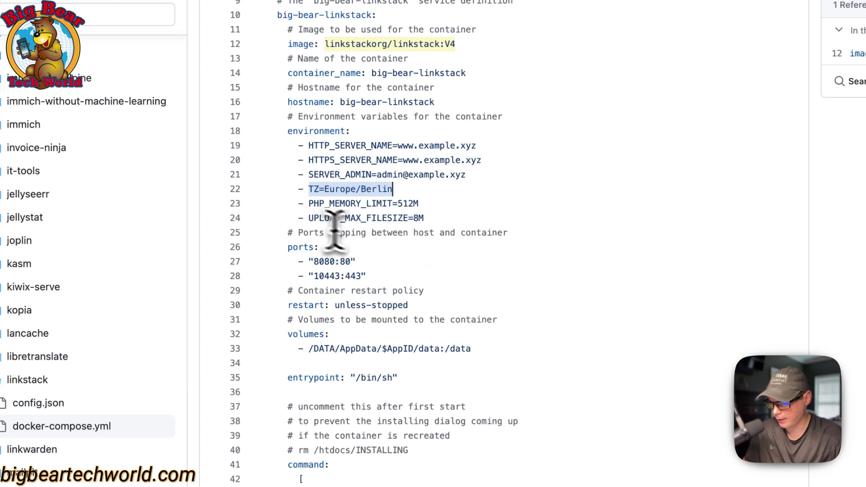
pyautogui.moveTo(284, 234); pyautogui.dragTo(371, 282)
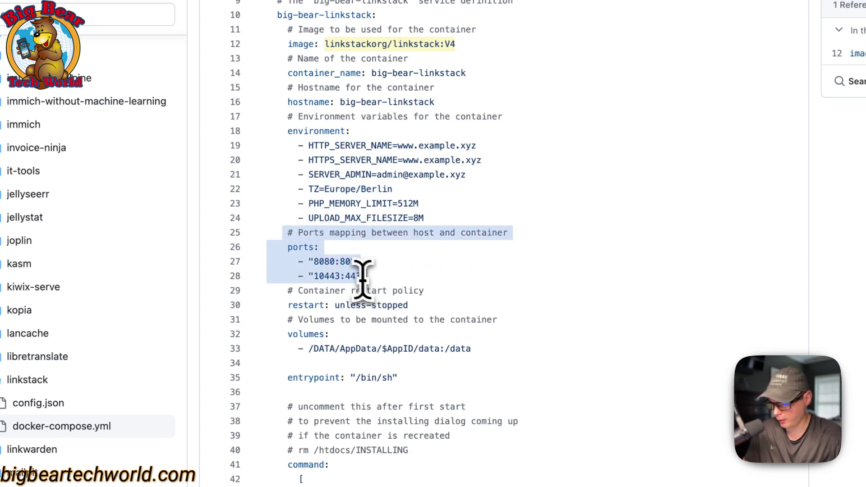
pyautogui.press('Right')
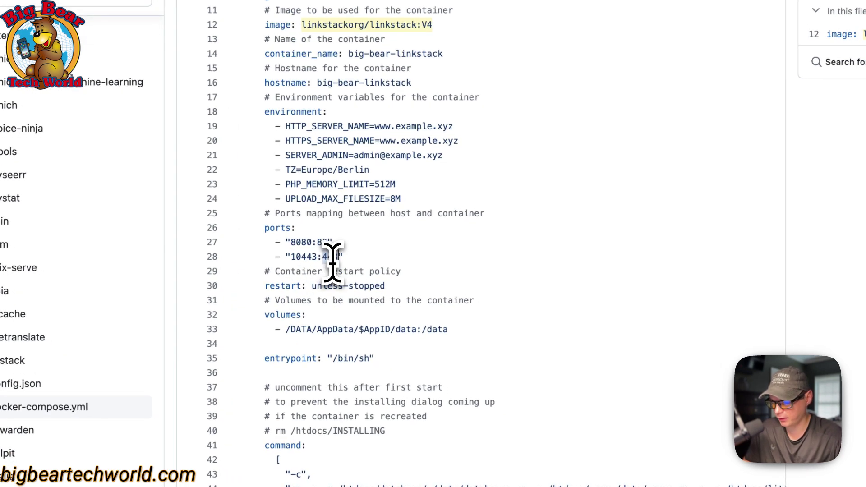
pyautogui.scroll(-3, 328, 261)
pyautogui.moveTo(264, 221); pyautogui.dragTo(386, 221)
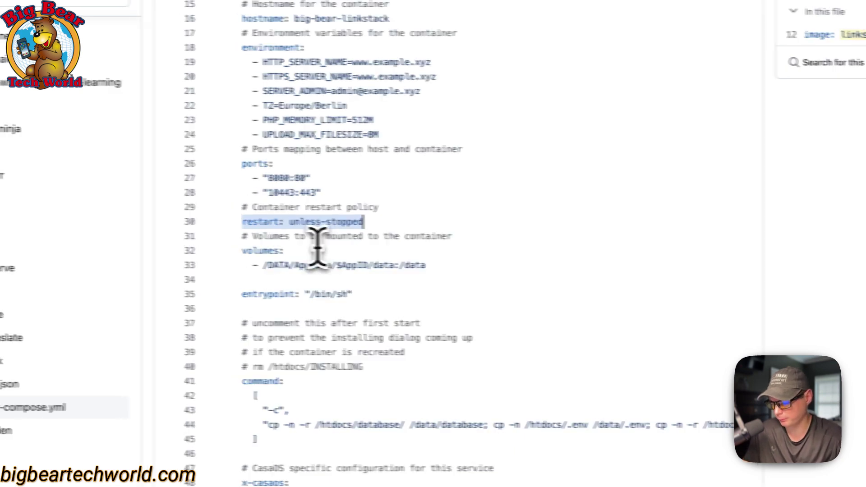
pyautogui.moveTo(235, 235); pyautogui.dragTo(451, 268)
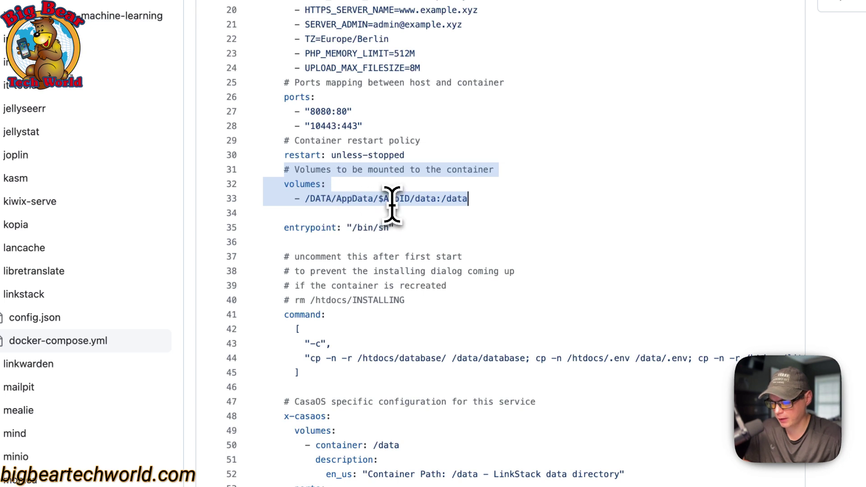
pyautogui.click(393, 199)
pyautogui.scroll(2, 393, 198)
pyautogui.scroll(8, 392, 197)
pyautogui.moveTo(264, 154); pyautogui.dragTo(518, 155)
pyautogui.scroll(-2, 517, 155)
pyautogui.scroll(-5, 516, 156)
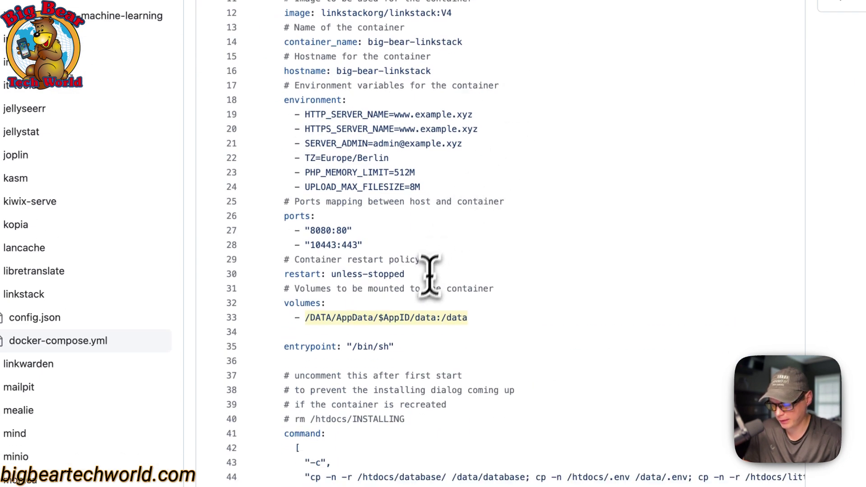
pyautogui.moveTo(306, 317); pyautogui.dragTo(513, 319)
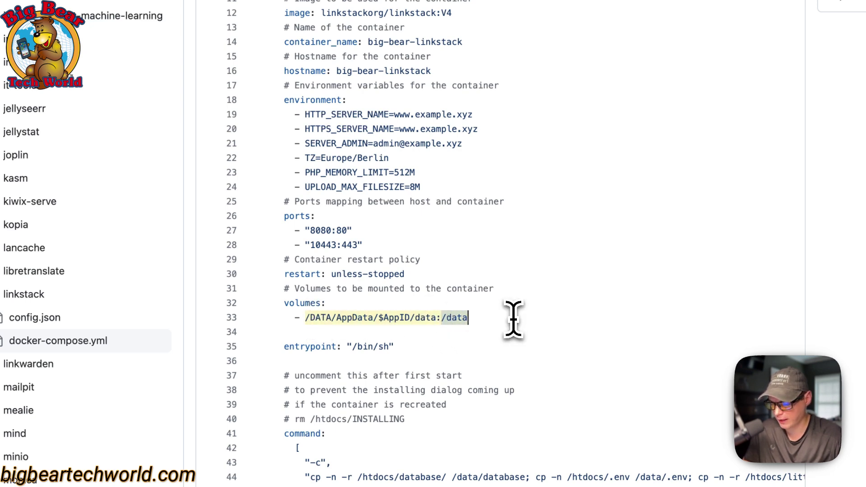
pyautogui.scroll(-3, 445, 329)
pyautogui.moveTo(284, 235); pyautogui.dragTo(394, 235)
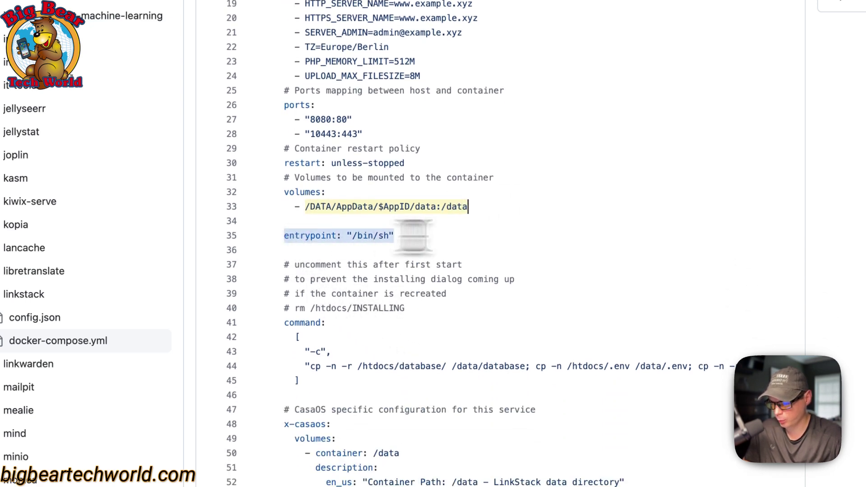
pyautogui.scroll(-2, 397, 246)
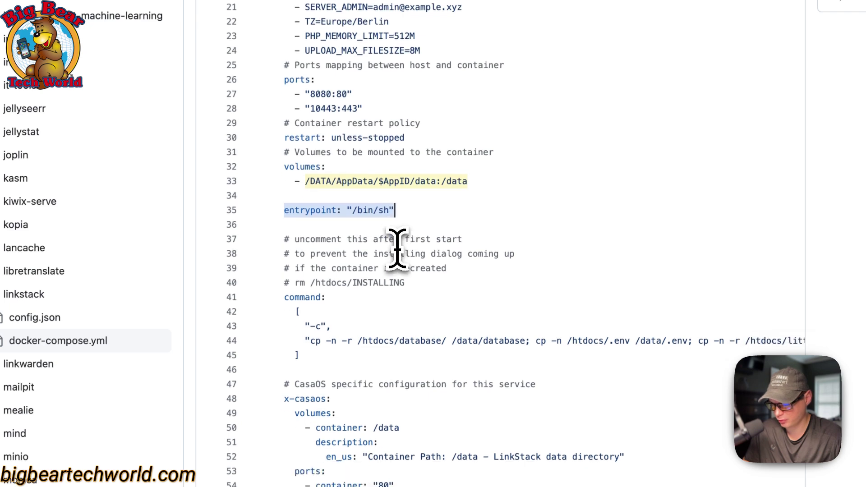
pyautogui.moveTo(284, 248); pyautogui.dragTo(313, 304)
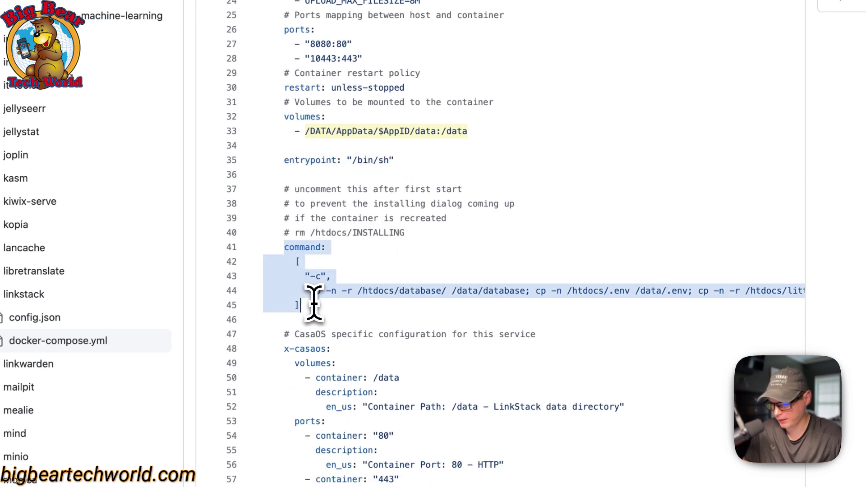
pyautogui.hscroll(20, 397, 294)
pyautogui.hscroll(15, 476, 298)
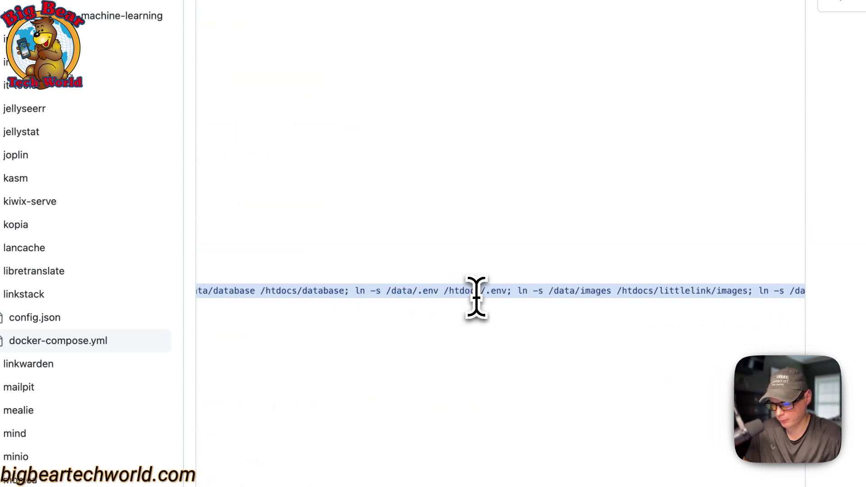
pyautogui.hscroll(-20, 476, 297)
pyautogui.hscroll(-10, 531, 293)
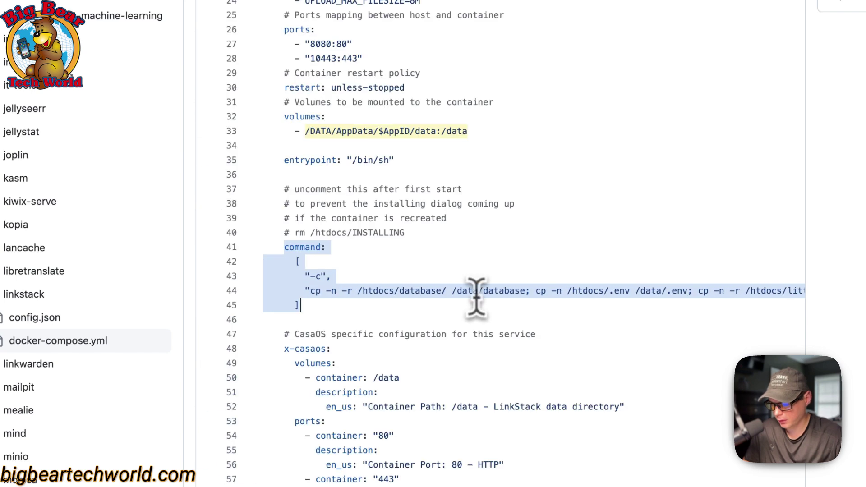
pyautogui.scroll(-4, 446, 313)
pyautogui.press('Right')
pyautogui.moveTo(281, 177); pyautogui.dragTo(519, 344)
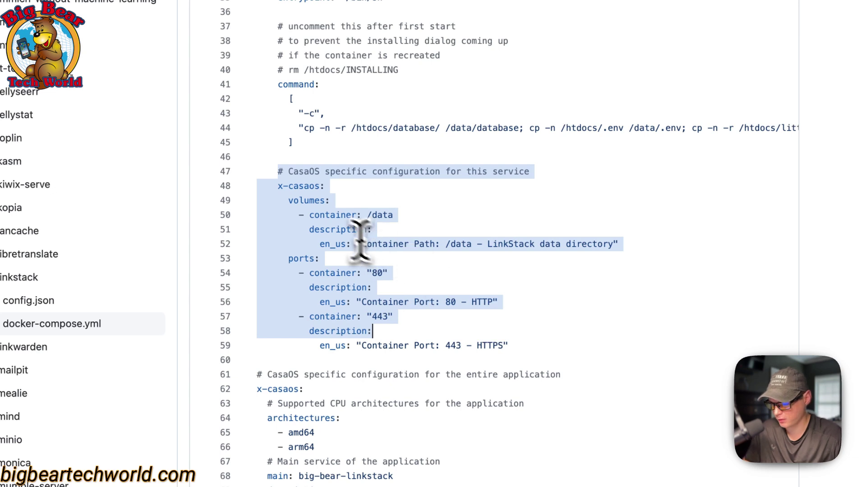
# Step: Highlight the application-wide x-casaos block, including supported architectures and the tagline
pyautogui.press('Right')
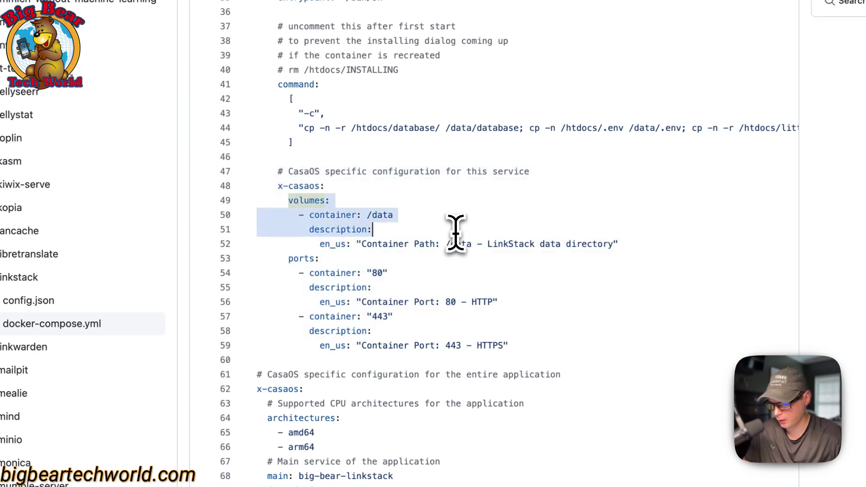
pyautogui.moveTo(288, 258); pyautogui.dragTo(394, 345)
pyautogui.scroll(-5, 394, 345)
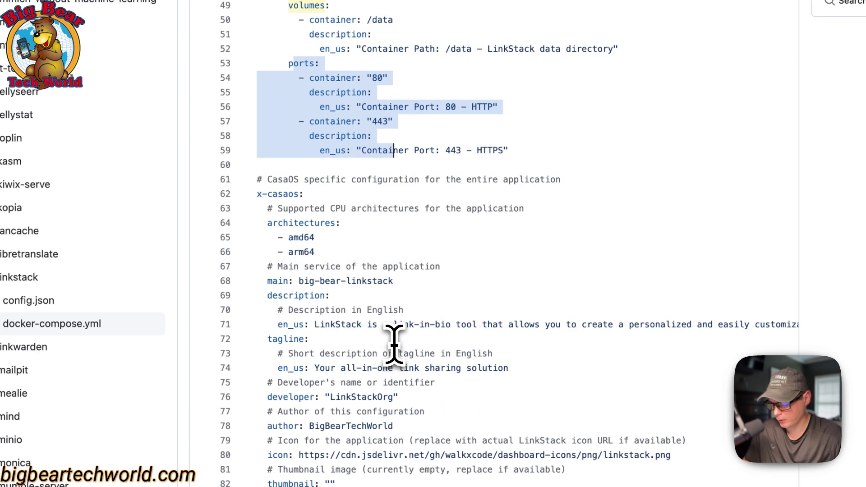
pyautogui.moveTo(256, 116); pyautogui.dragTo(336, 486)
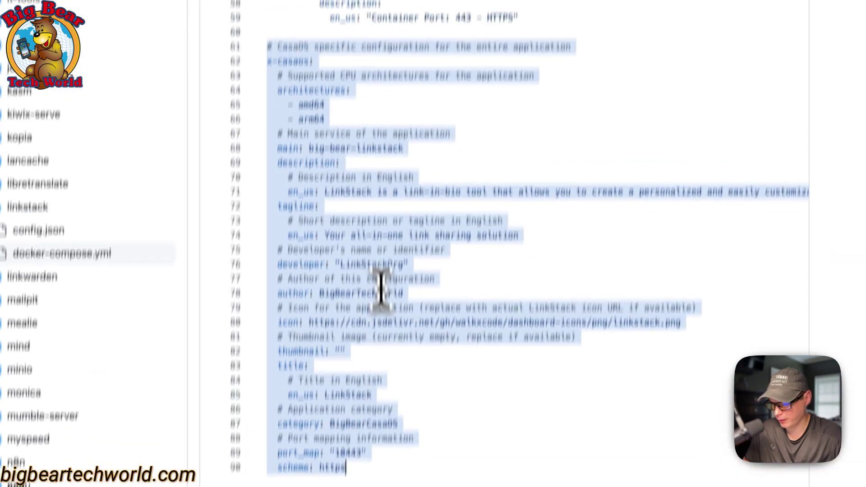
pyautogui.click(275, 95)
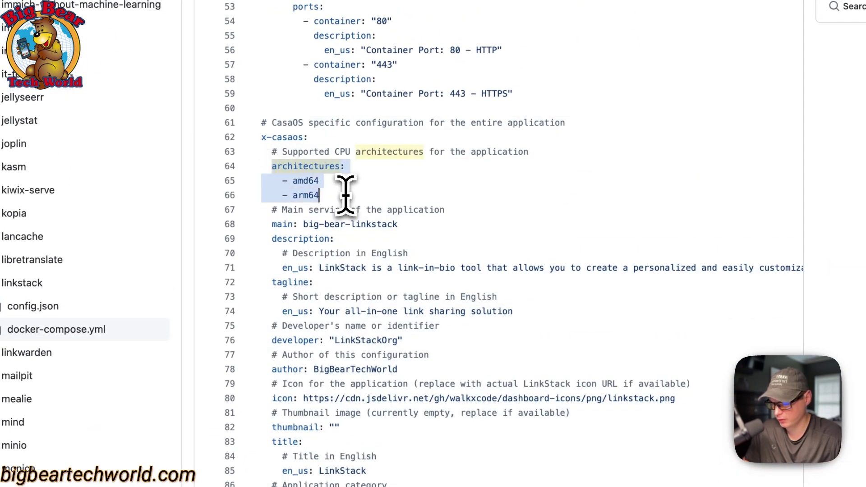
pyautogui.scroll(15, 307, 189)
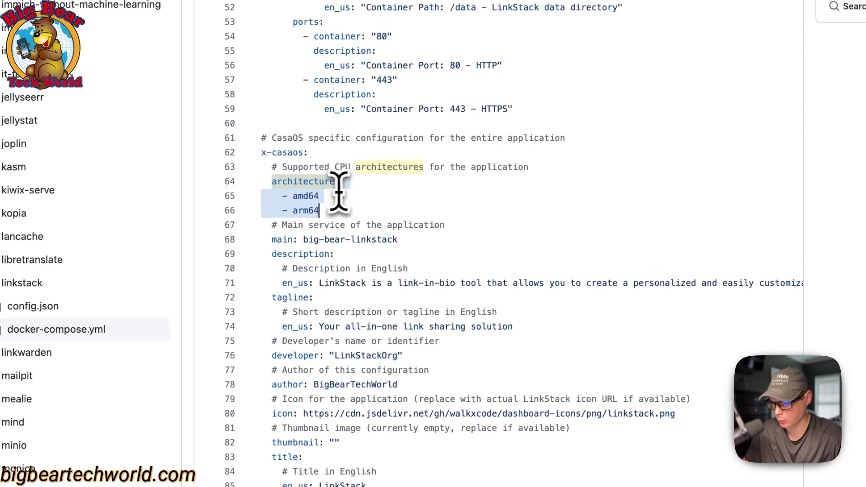
pyautogui.moveTo(320, 226); pyautogui.dragTo(450, 226)
pyautogui.hscroll(3, 561, 236)
pyautogui.scroll(-6, 380, 188)
pyautogui.scroll(-10, 350, 178)
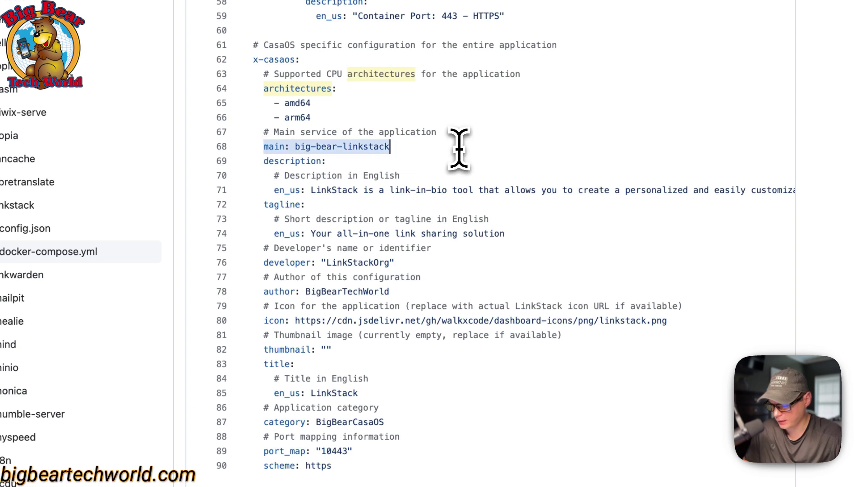
pyautogui.scroll(15, 347, 149)
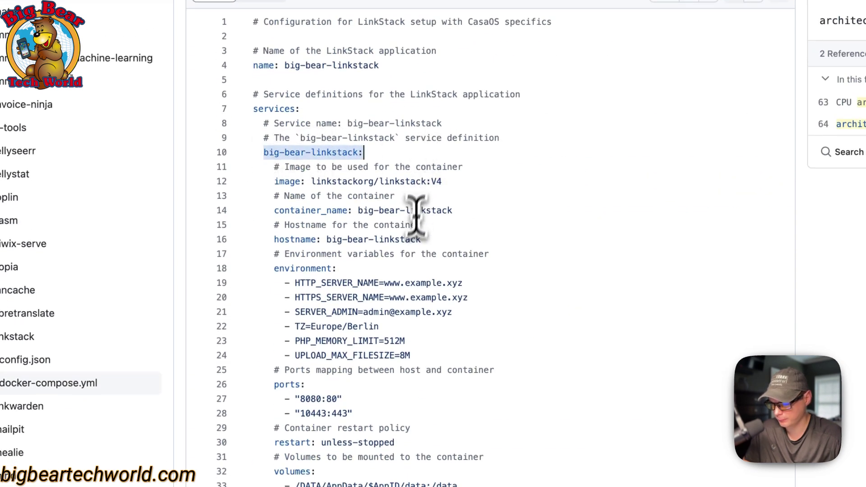
pyautogui.scroll(-12, 408, 234)
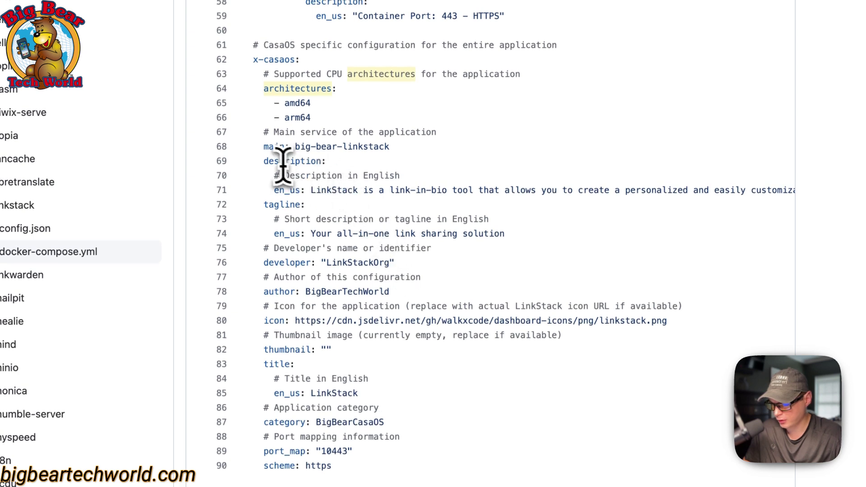
pyautogui.click(353, 236)
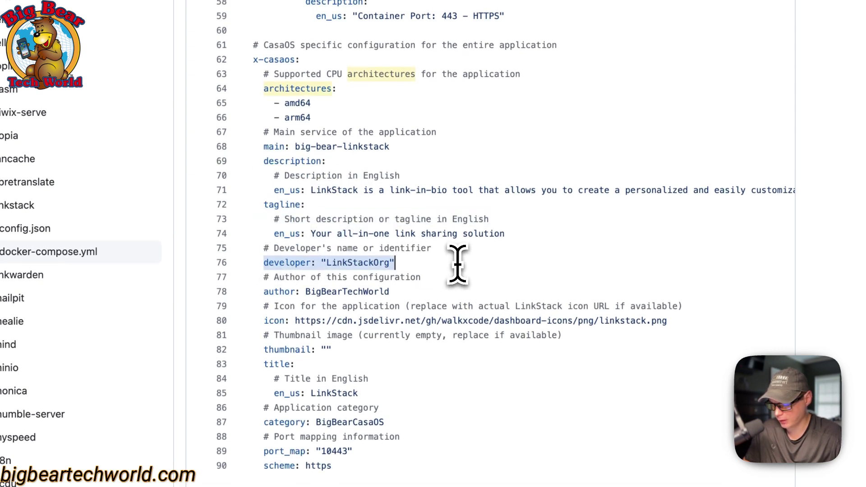
# Step: Highlight the author, icon URL, empty thumbnail, LinkStack title and port_map 10443 settings
pyautogui.moveTo(264, 292); pyautogui.dragTo(449, 294)
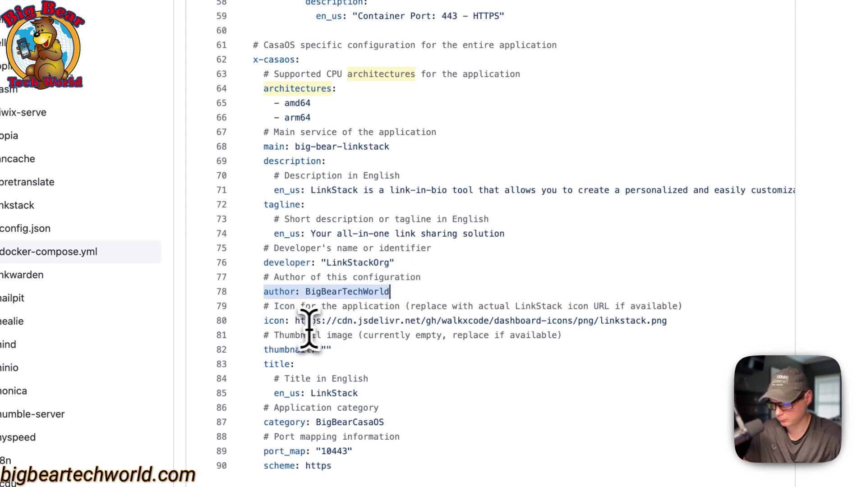
pyautogui.moveTo(265, 321); pyautogui.dragTo(668, 321)
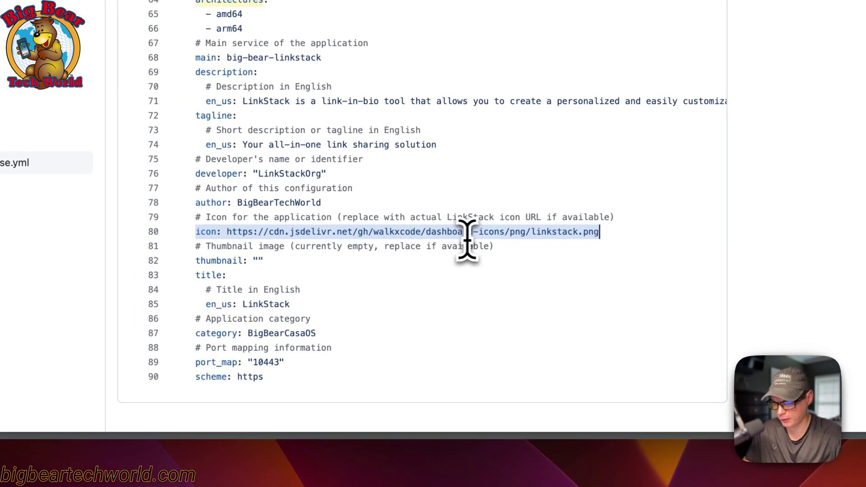
pyautogui.moveTo(304, 245); pyautogui.dragTo(391, 259)
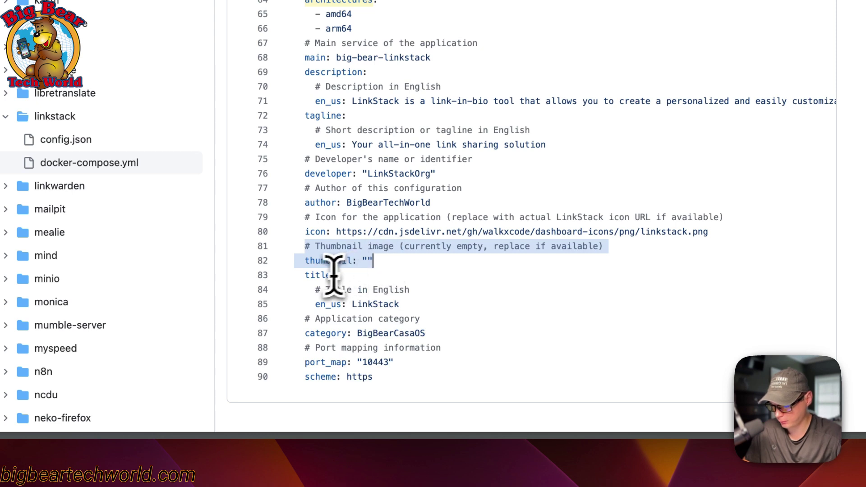
pyautogui.moveTo(305, 274); pyautogui.dragTo(402, 302)
pyautogui.scroll(2, 406, 294)
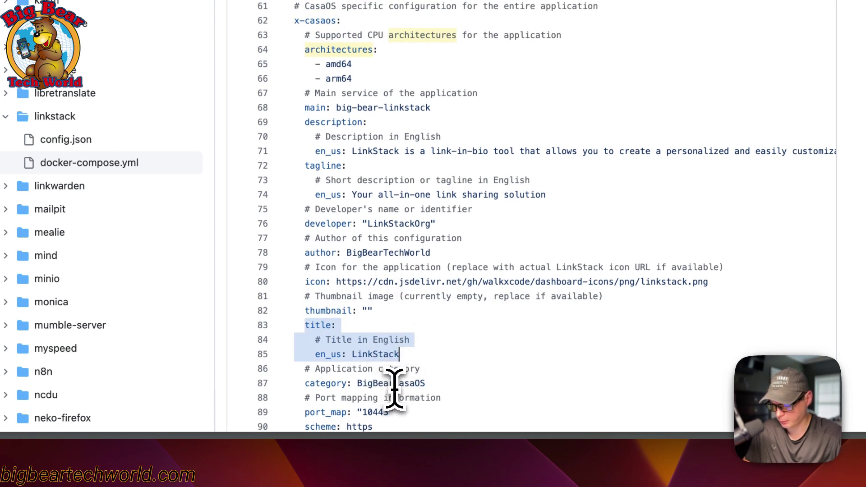
pyautogui.scroll(-1, 404, 389)
pyautogui.moveTo(305, 391); pyautogui.dragTo(394, 390)
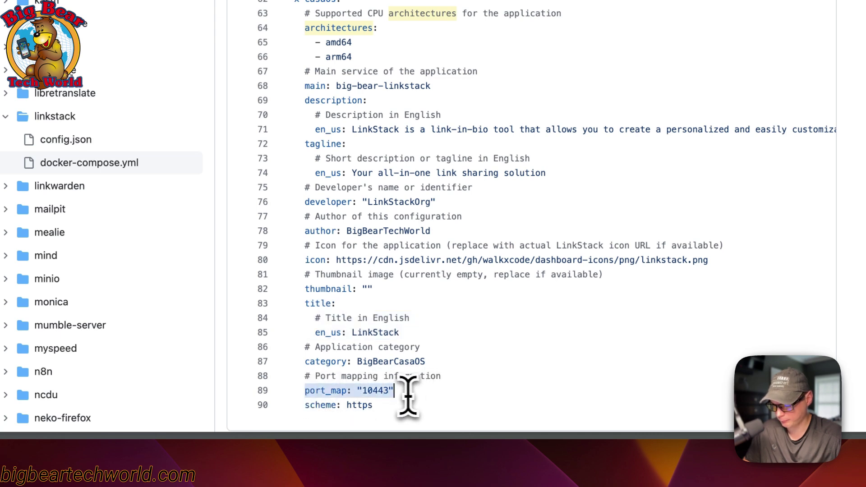
pyautogui.scroll(15, 393, 413)
pyautogui.scroll(2, 388, 332)
pyautogui.doubleClick(361, 117)
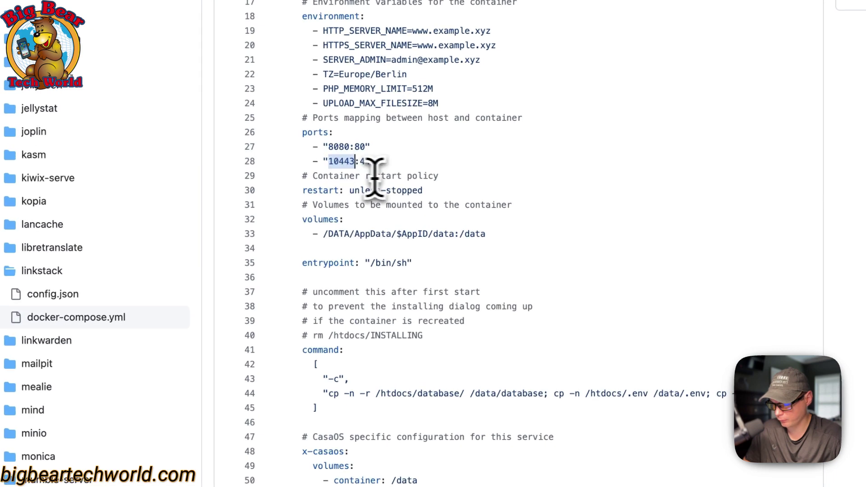
pyautogui.scroll(-12, 334, 184)
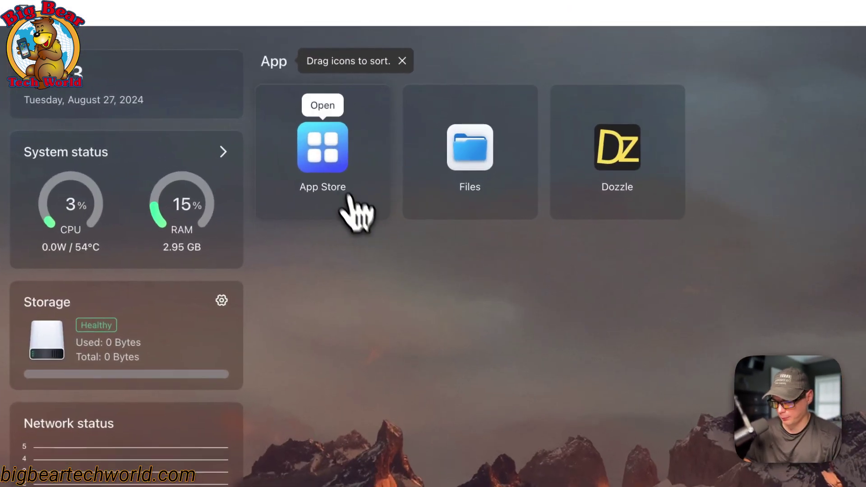
# Step: Install LinkStack from the CasaOS App Store and let the installation continue in the background
pyautogui.click(321, 157)
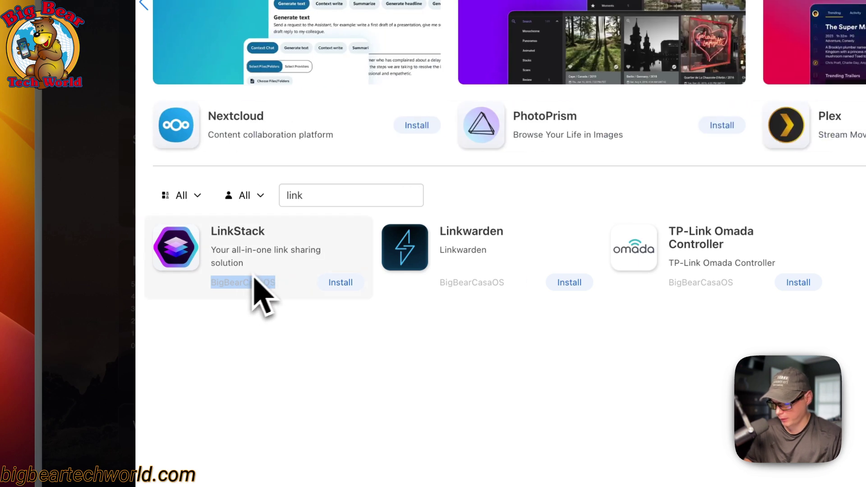
pyautogui.click(238, 259)
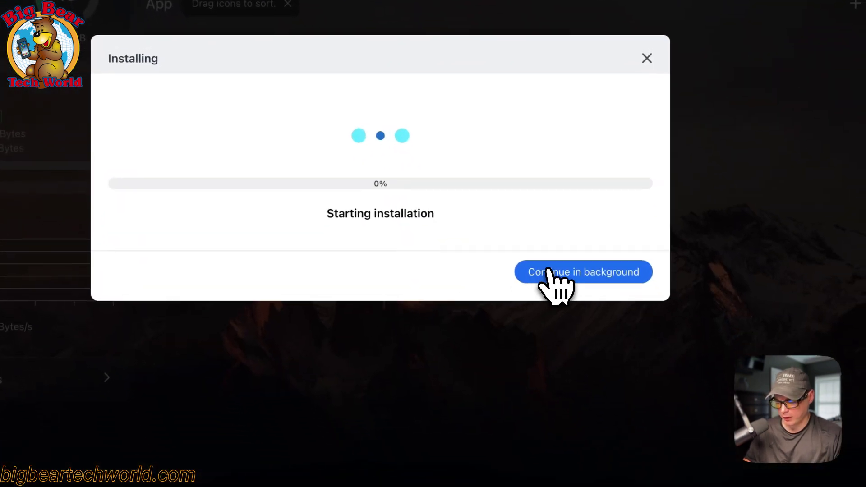
pyautogui.click(551, 273)
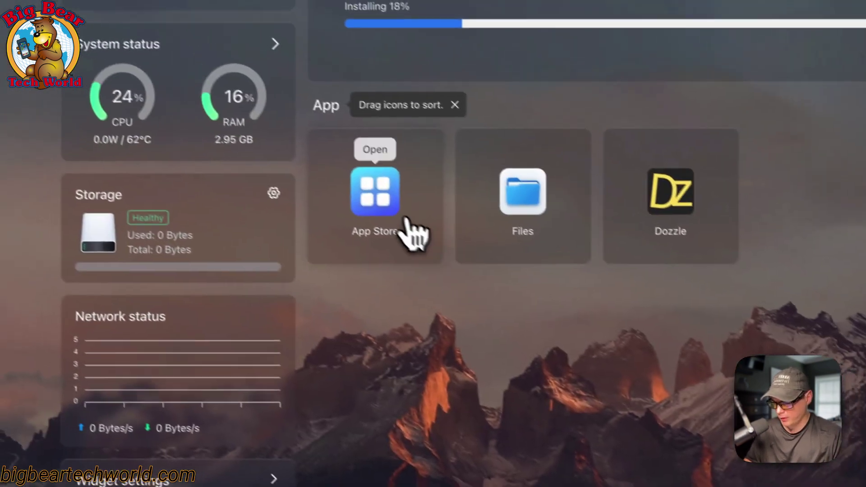
# Step: Browse the App Store filtered to BigBearCasaOS apps, then close it
pyautogui.click(235, 120)
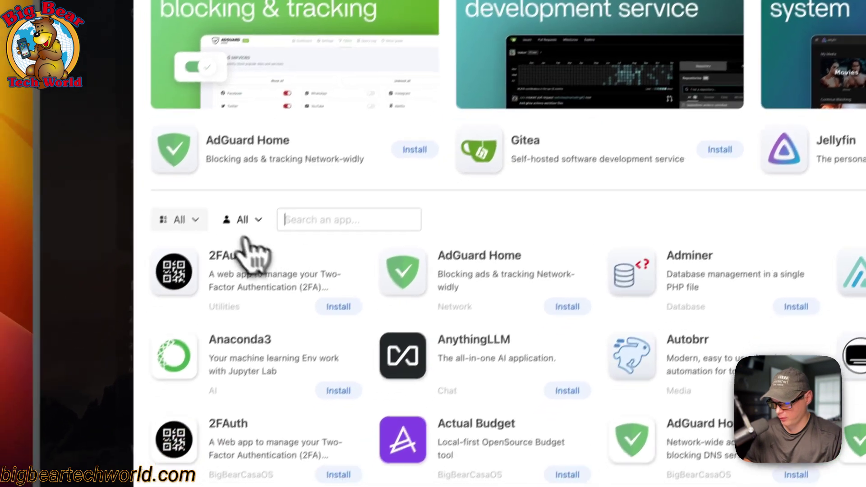
pyautogui.click(148, 264)
pyautogui.click(149, 341)
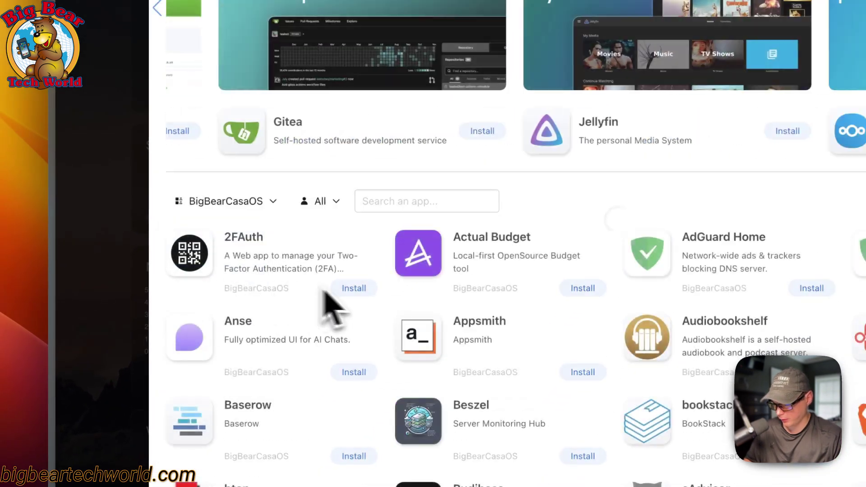
pyautogui.scroll(-20, 411, 309)
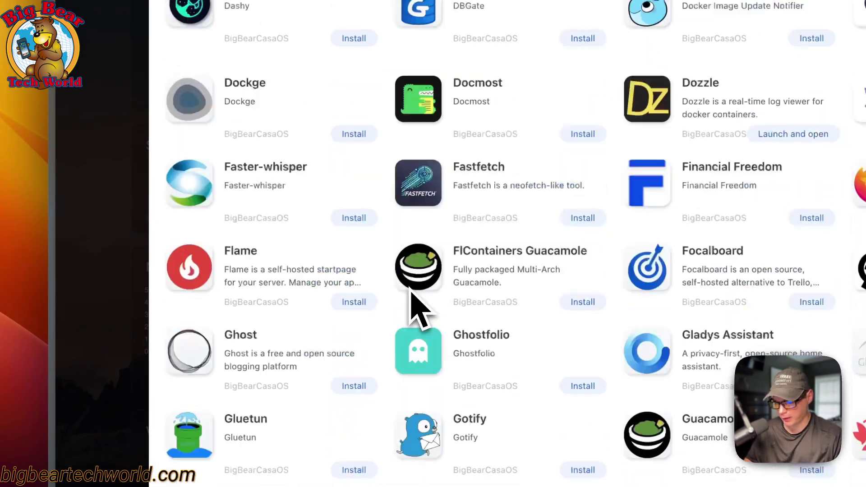
pyautogui.scroll(-15, 417, 307)
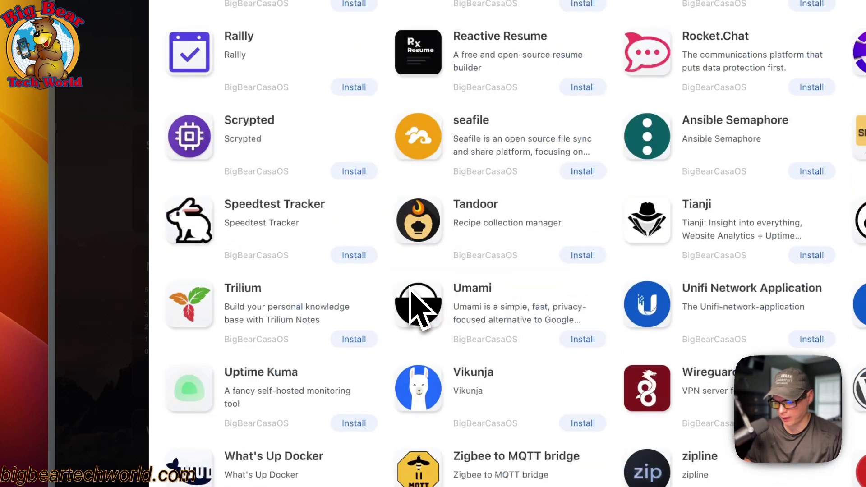
pyautogui.scroll(20, 412, 293)
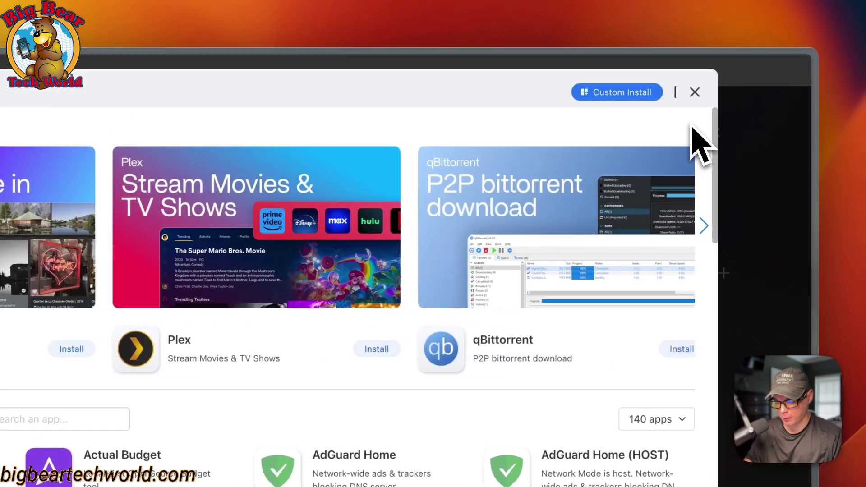
pyautogui.click(693, 93)
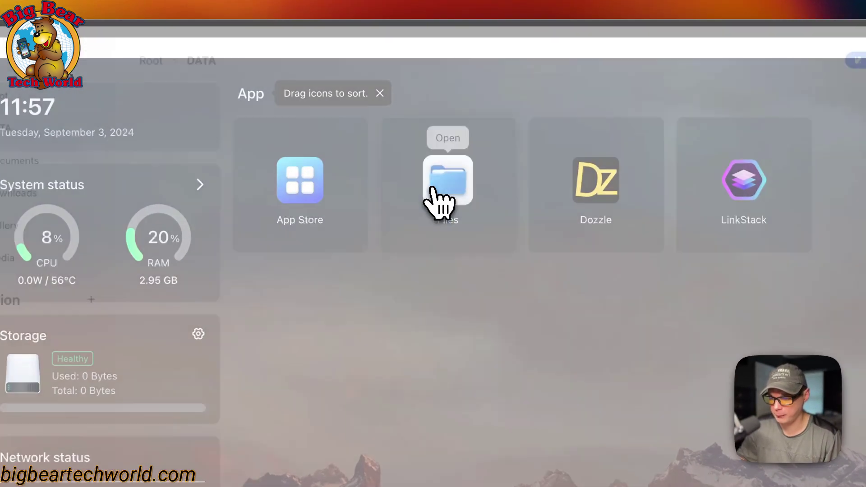
# Step: Browse /DATA/AppData/big-bear-linkstack/data in Files, inspecting the database folder's options
pyautogui.click(420, 131)
pyautogui.click(170, 144)
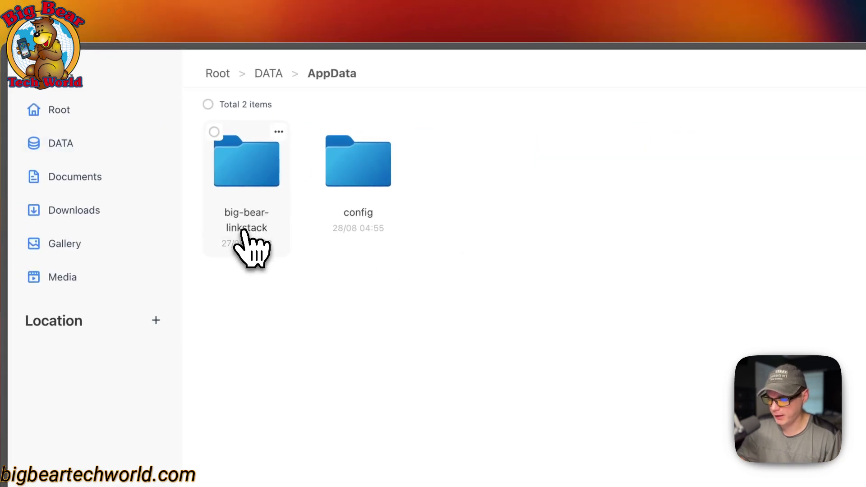
pyautogui.click(246, 180)
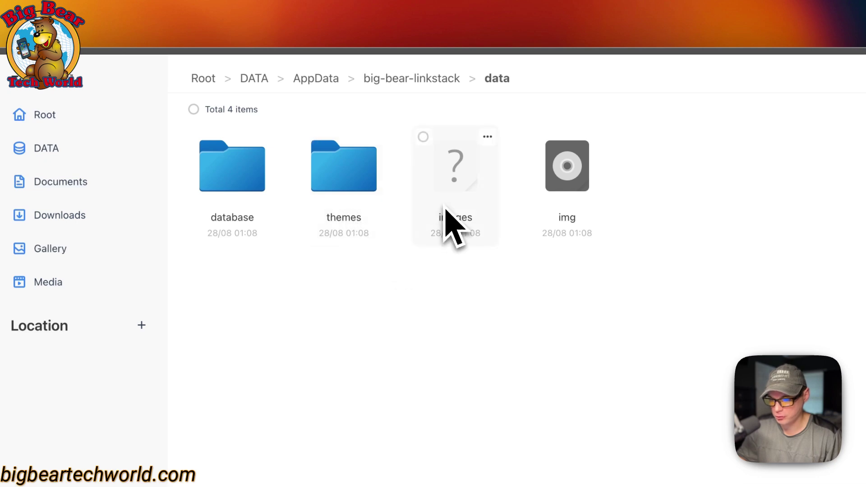
pyautogui.click(246, 109)
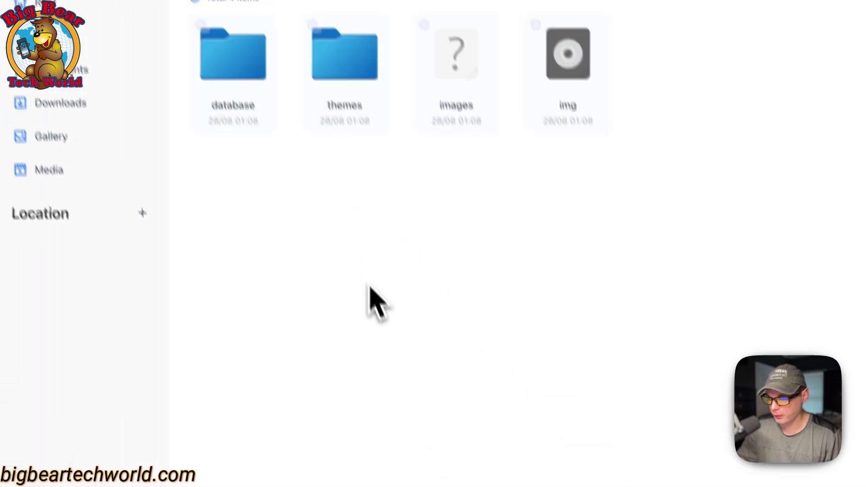
pyautogui.click(313, 137)
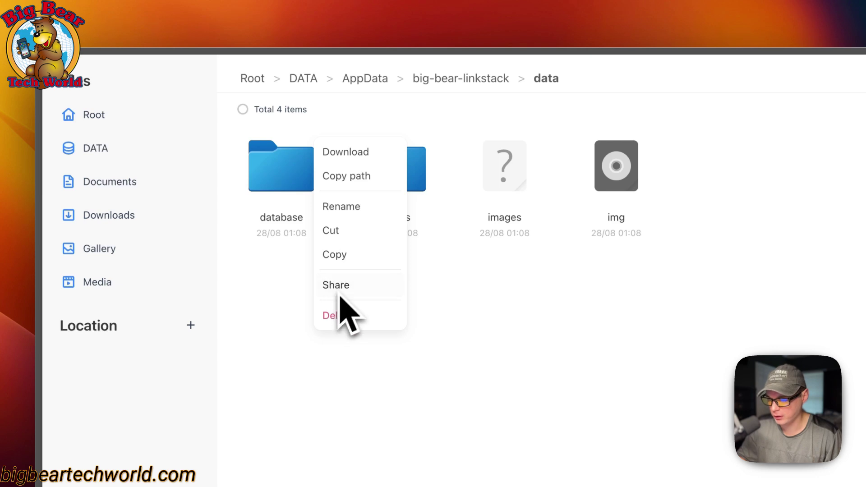
pyautogui.click(292, 327)
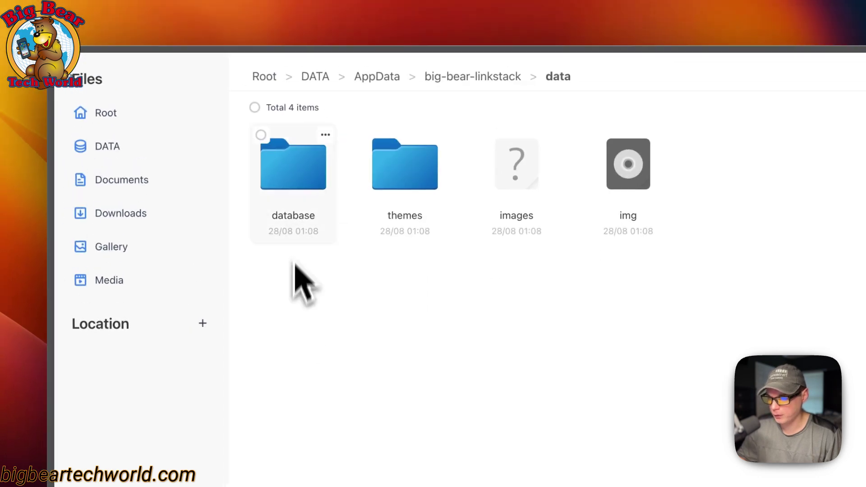
pyautogui.click(447, 83)
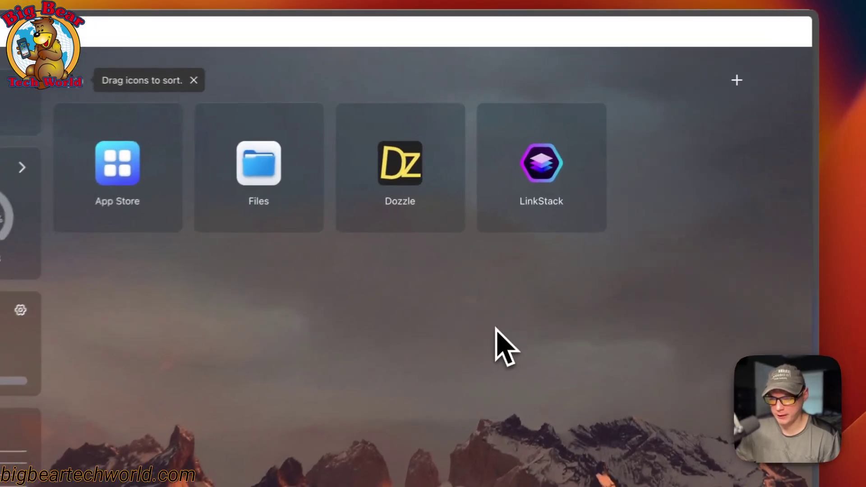
# Step: Save a 'testing' tip on the LinkStack tile and reopen Tips to confirm it
pyautogui.moveTo(596, 109)
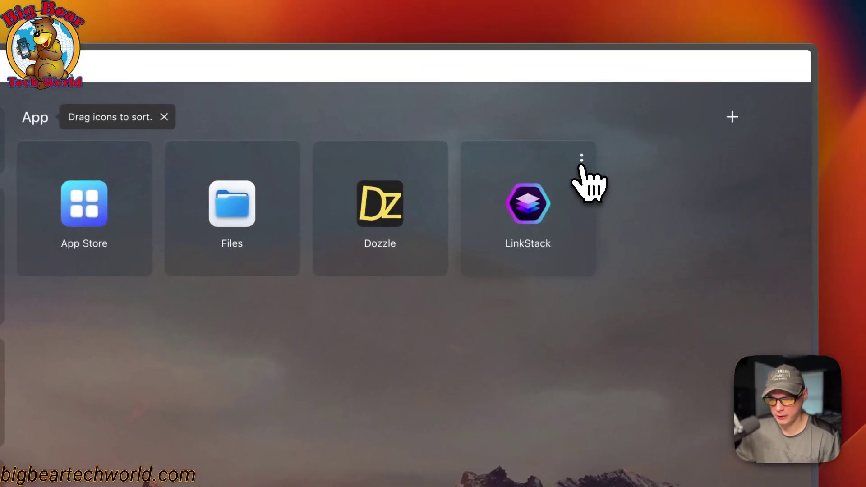
pyautogui.click(581, 158)
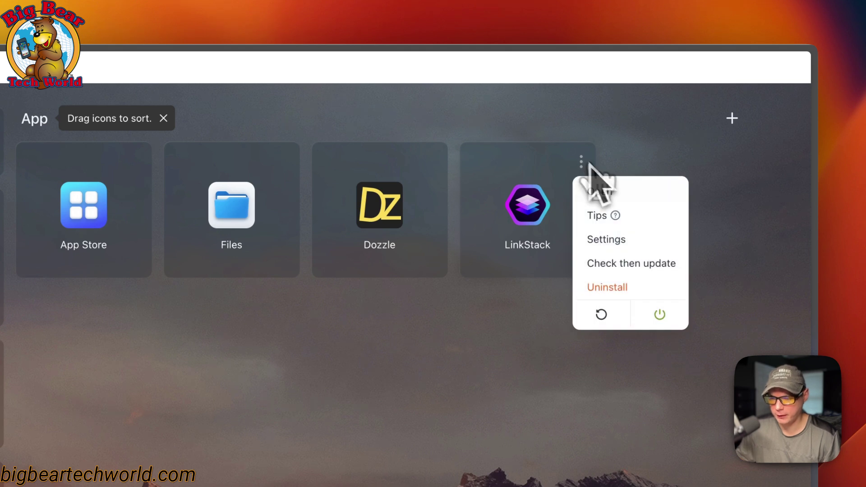
pyautogui.click(614, 213)
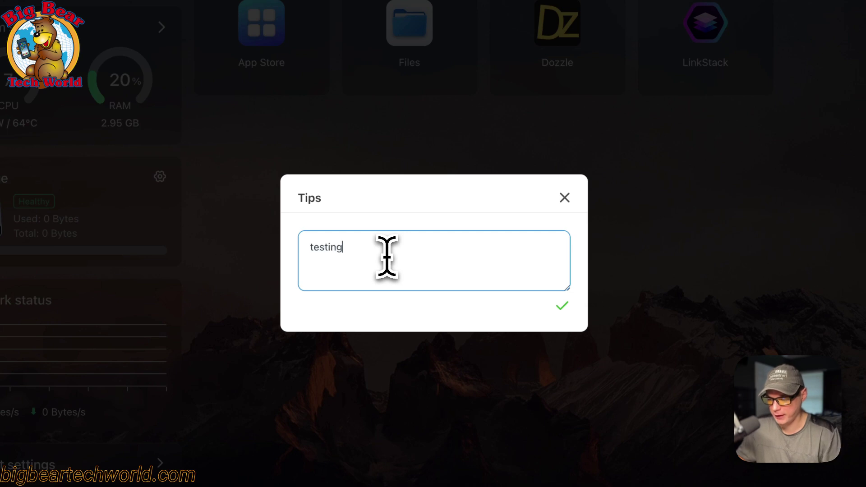
pyautogui.click(562, 306)
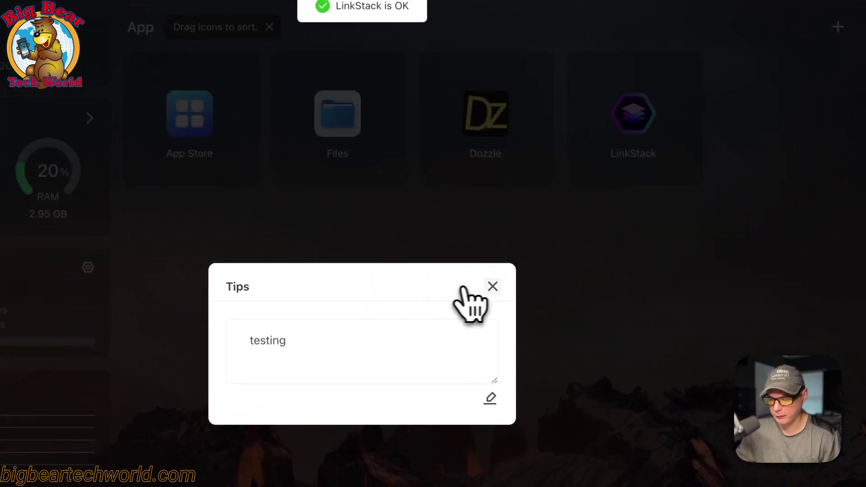
pyautogui.click(491, 287)
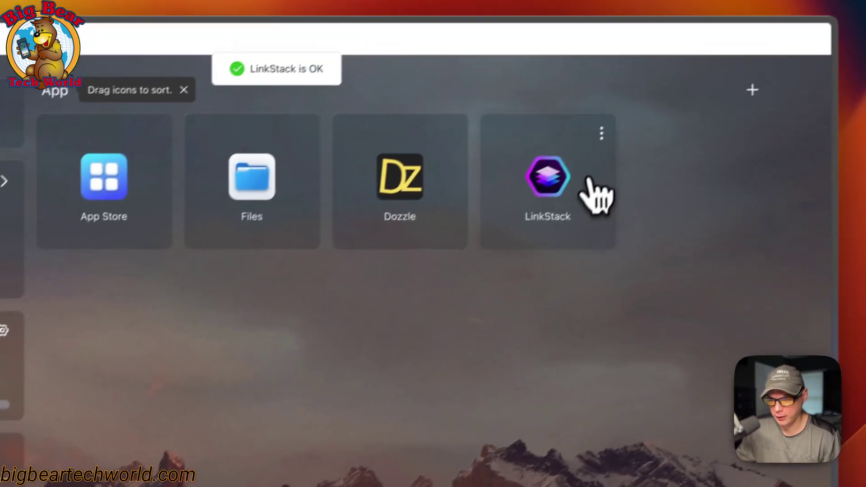
pyautogui.click(686, 71)
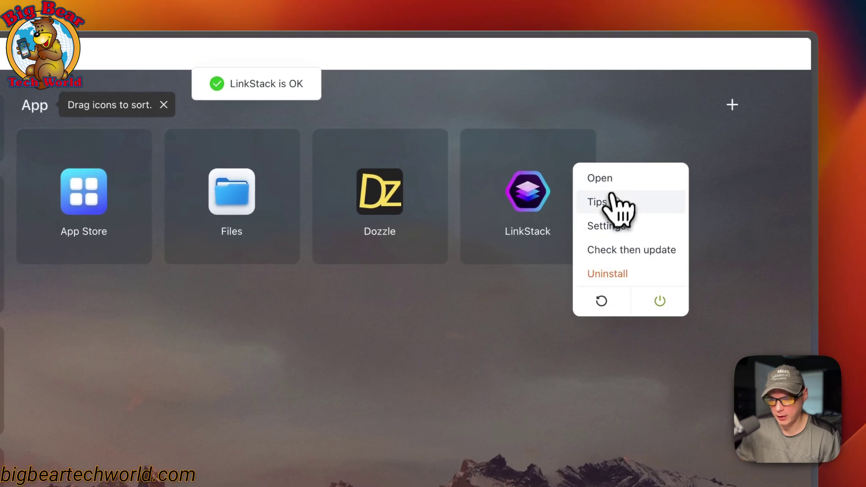
pyautogui.click(713, 124)
pyautogui.click(395, 346)
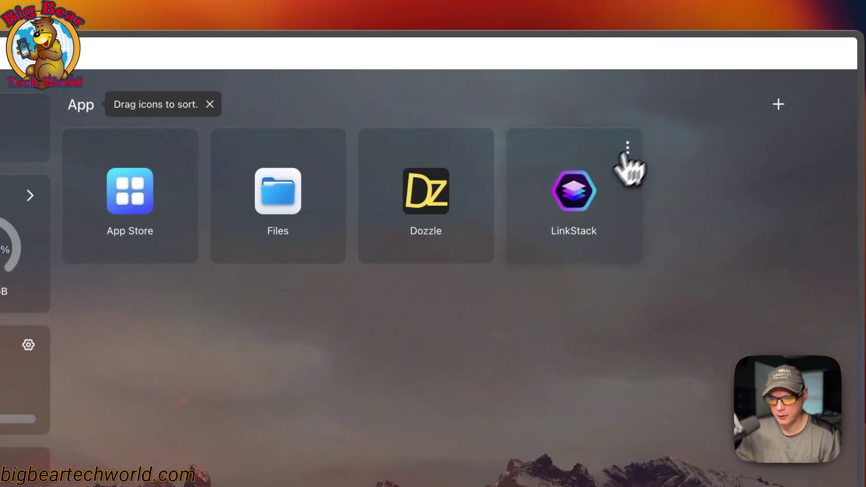
pyautogui.click(648, 112)
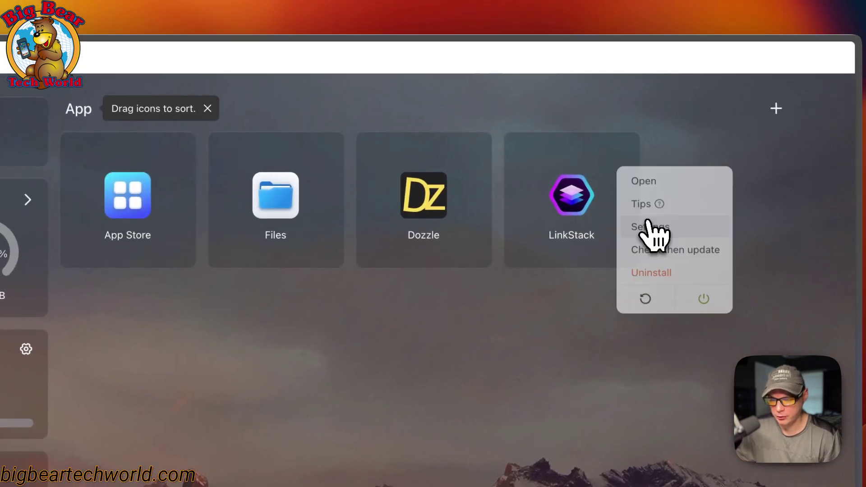
pyautogui.click(668, 191)
pyautogui.scroll(-10, 348, 379)
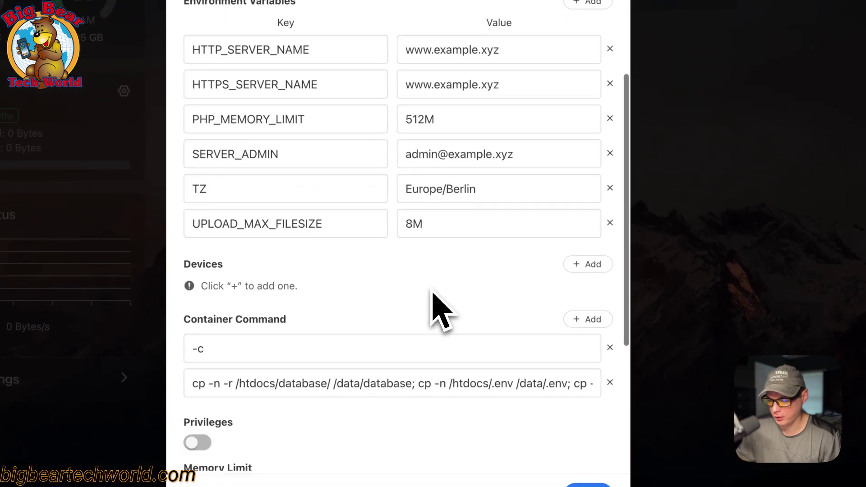
pyautogui.scroll(-2, 432, 293)
pyautogui.scroll(10, 464, 293)
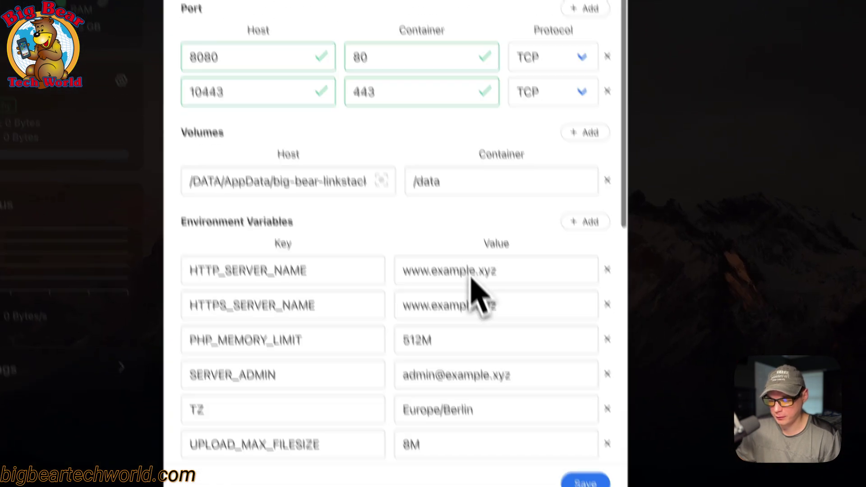
pyautogui.scroll(10, 474, 260)
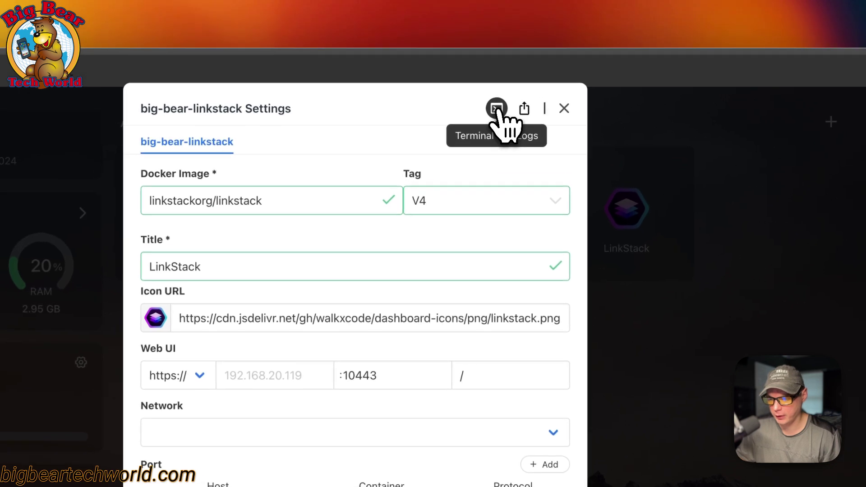
pyautogui.click(488, 107)
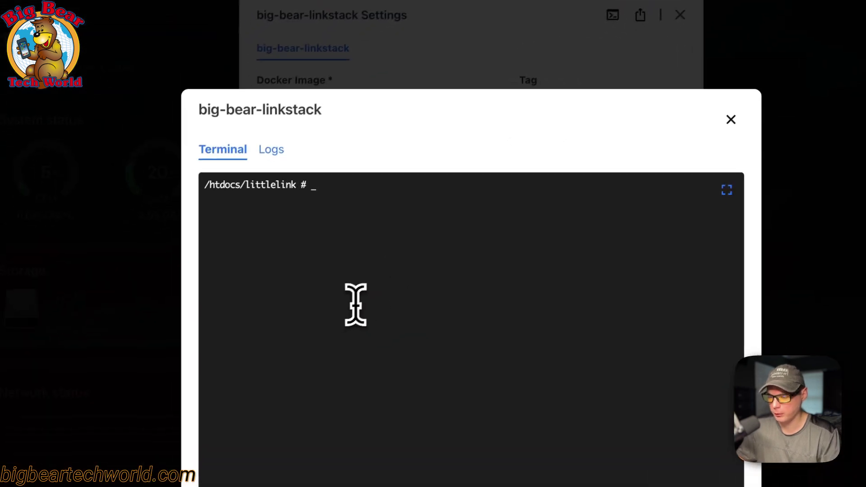
pyautogui.write('ls')
pyautogui.press('Return')
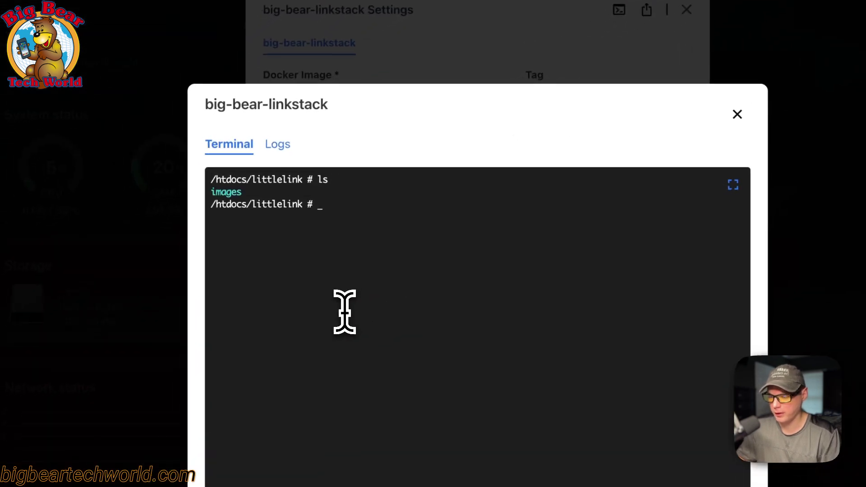
pyautogui.click(278, 144)
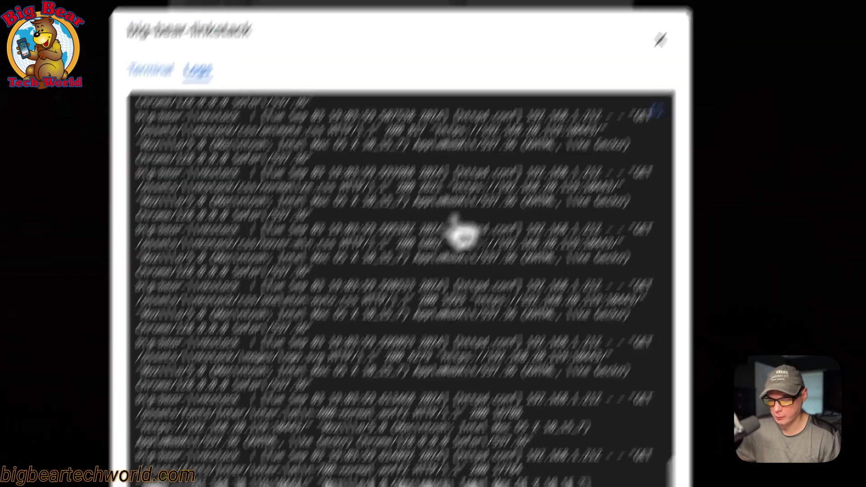
pyautogui.click(660, 40)
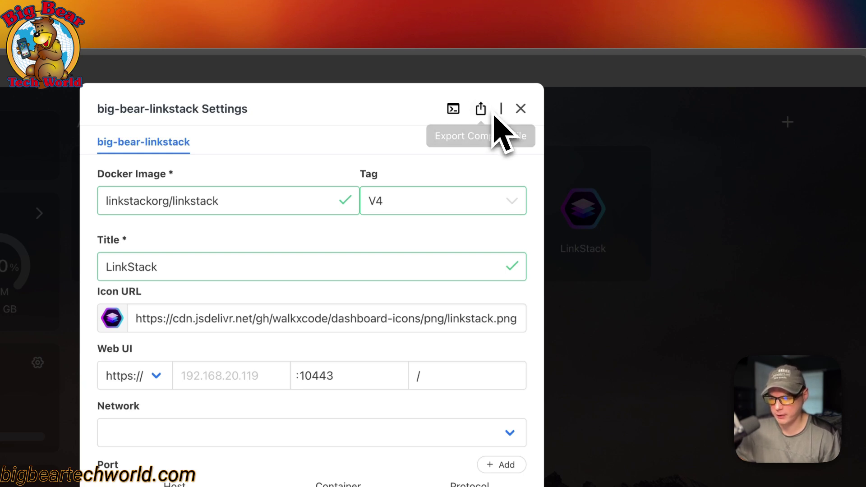
# Step: Close LinkStack's settings, return to the dashboard, and launch LinkStack from its tile
pyautogui.click(521, 108)
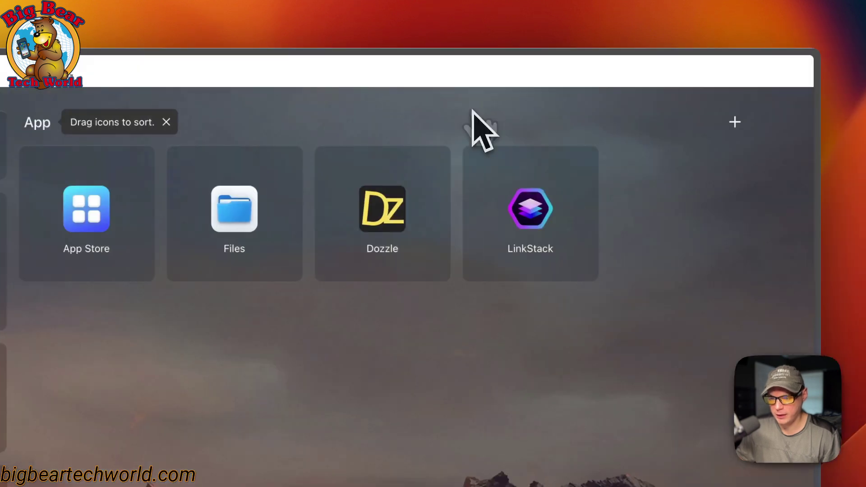
pyautogui.click(636, 161)
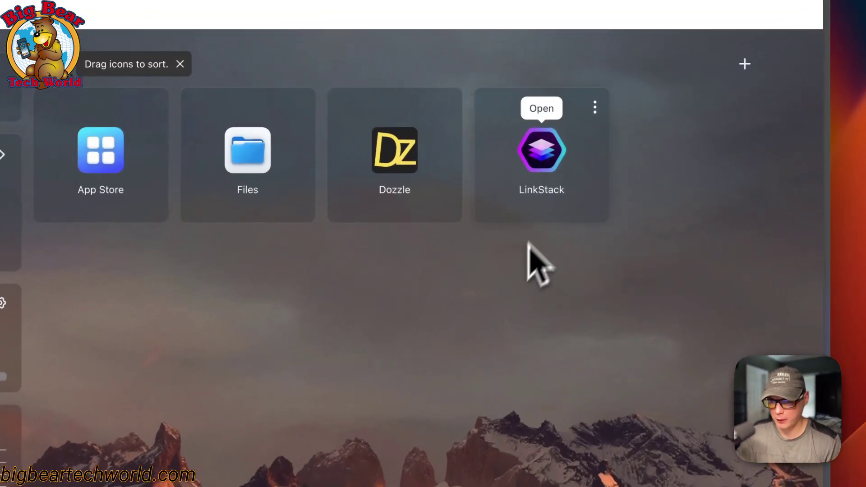
pyautogui.click(593, 111)
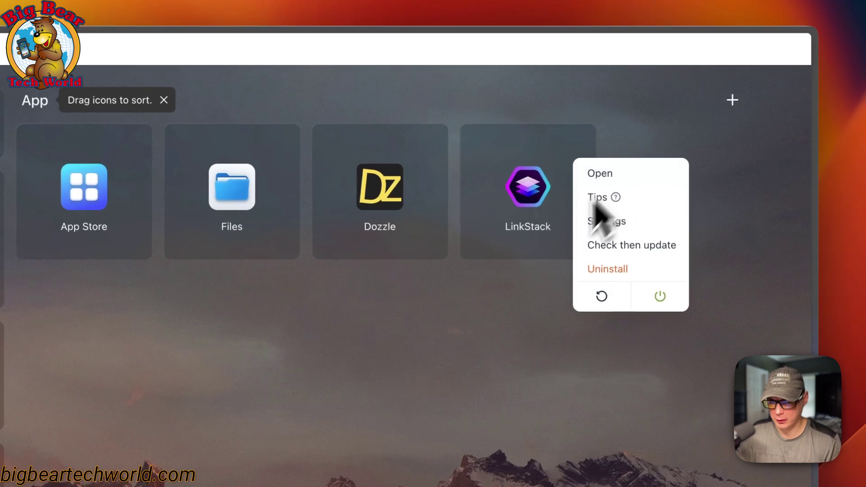
pyautogui.click(604, 192)
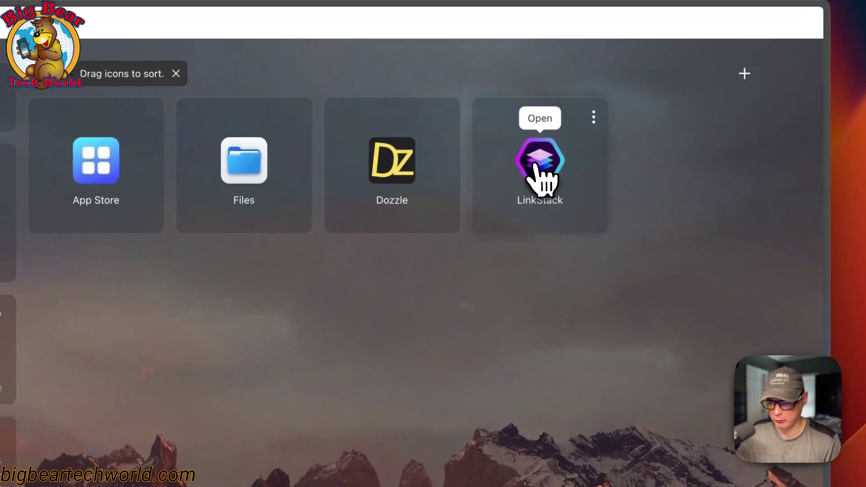
pyautogui.click(536, 171)
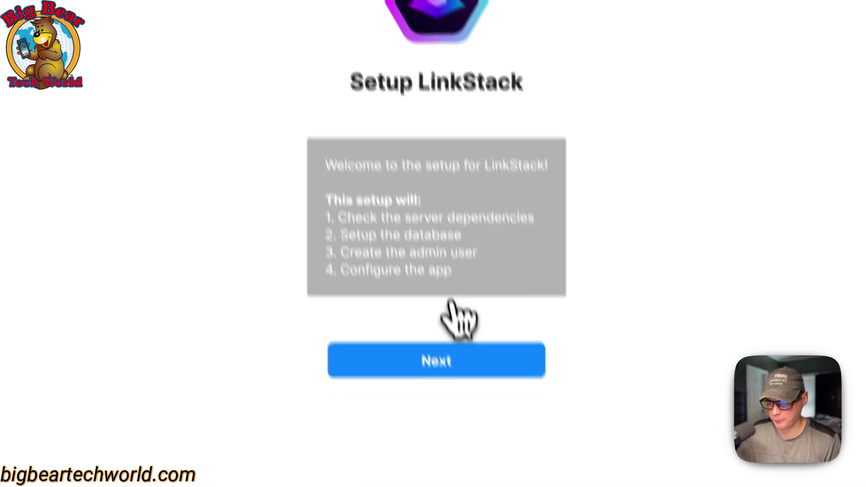
# Step: Pass the setup welcome and dependency check pages, keeping SQLite as the database type
pyautogui.click(459, 410)
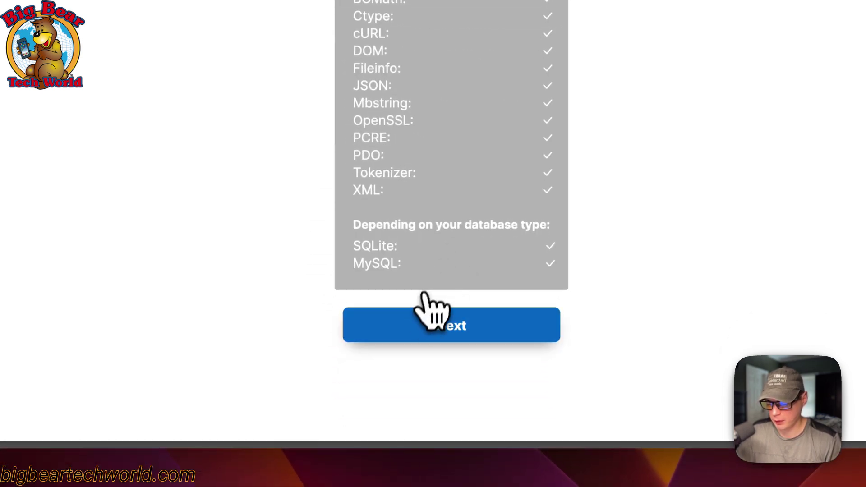
pyautogui.click(417, 321)
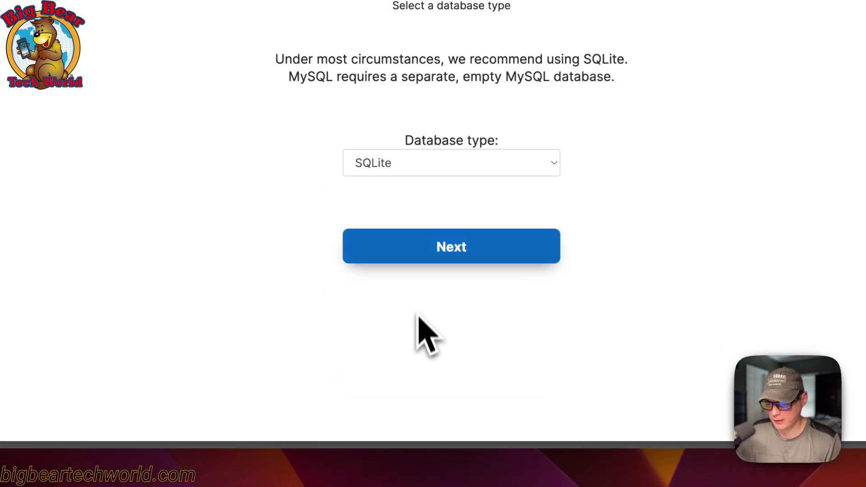
pyautogui.click(404, 173)
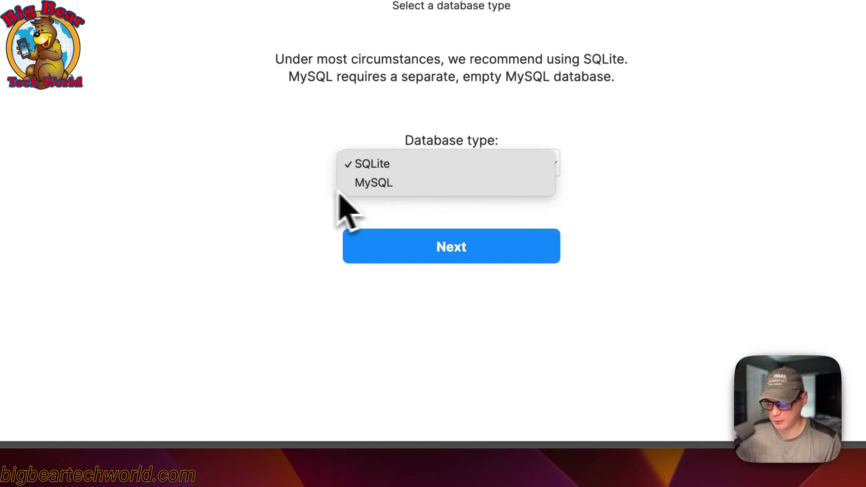
pyautogui.click(296, 194)
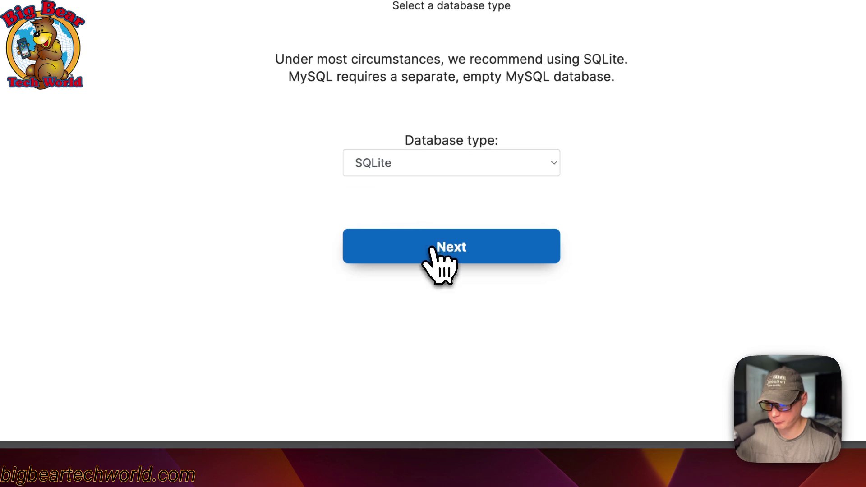
pyautogui.click(434, 259)
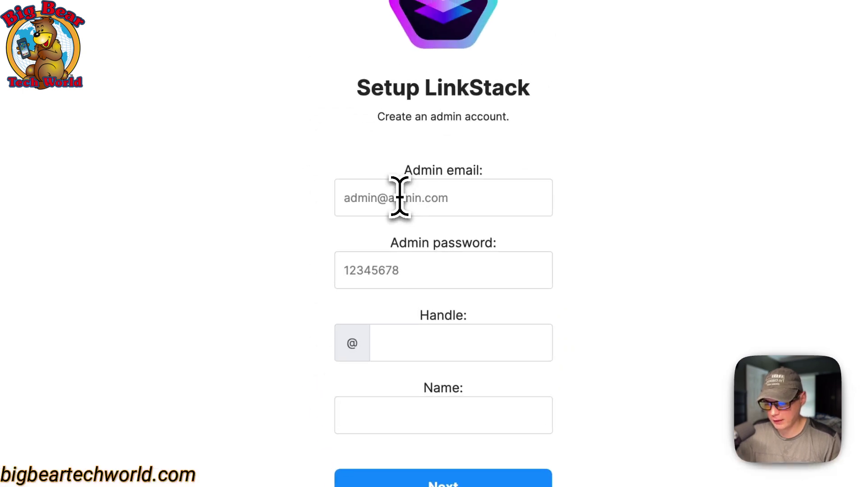
# Step: Fill in the admin e-mail, password, handle and display name, then proceed to page configuration
pyautogui.click(401, 197)
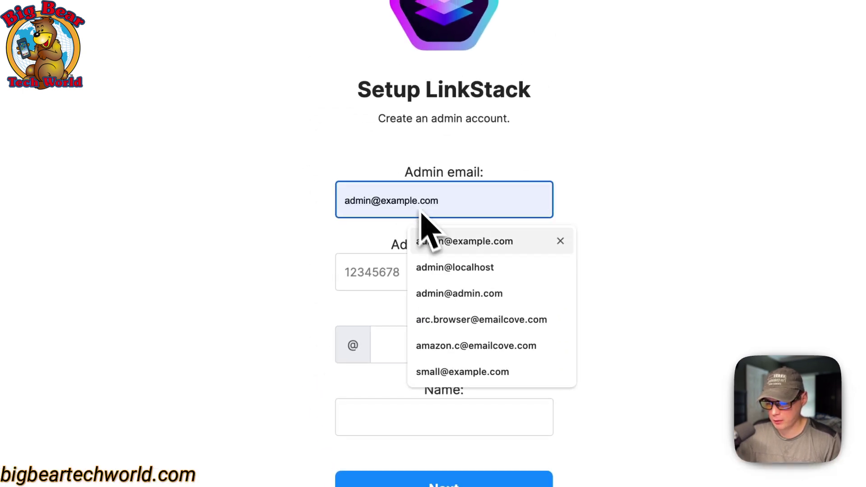
pyautogui.click(435, 242)
pyautogui.click(407, 272)
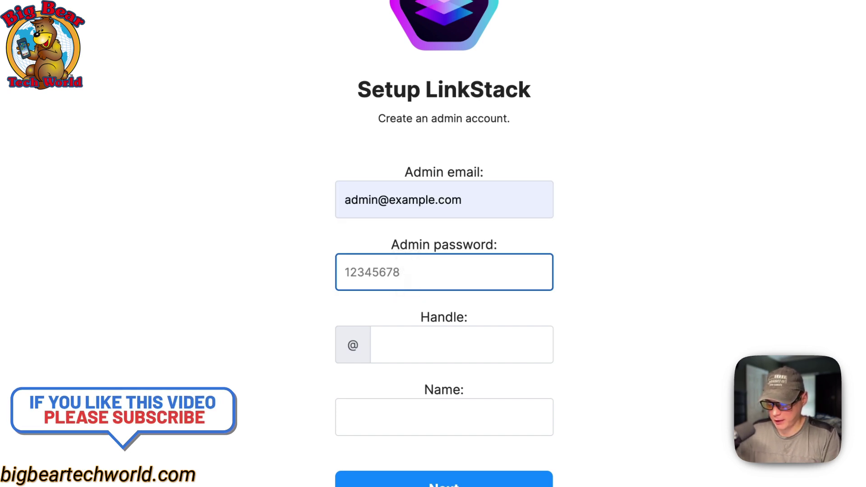
pyautogui.write('password')
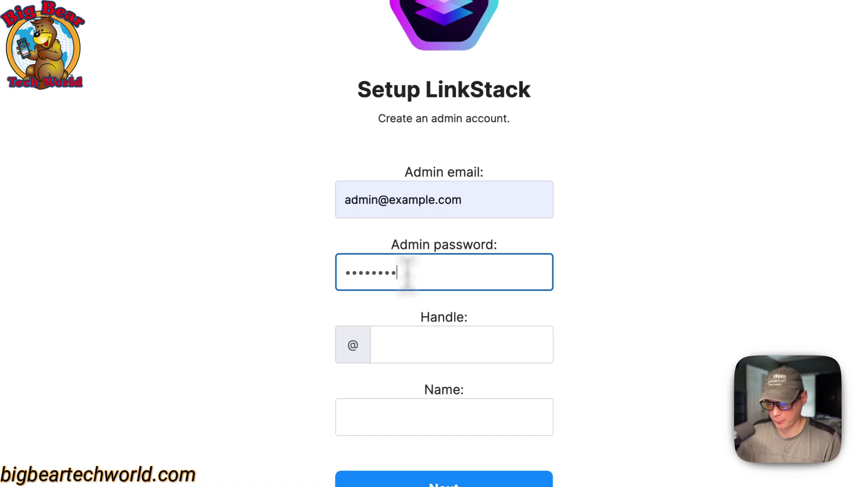
pyautogui.click(435, 344)
pyautogui.click(480, 247)
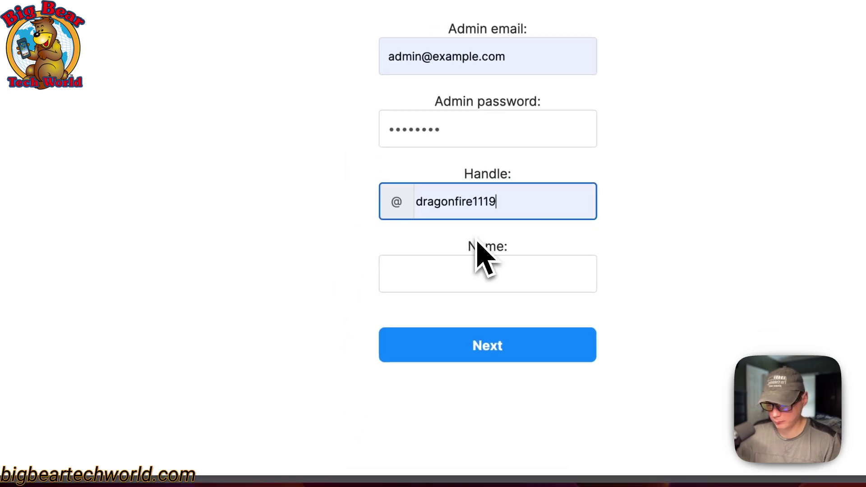
pyautogui.click(458, 274)
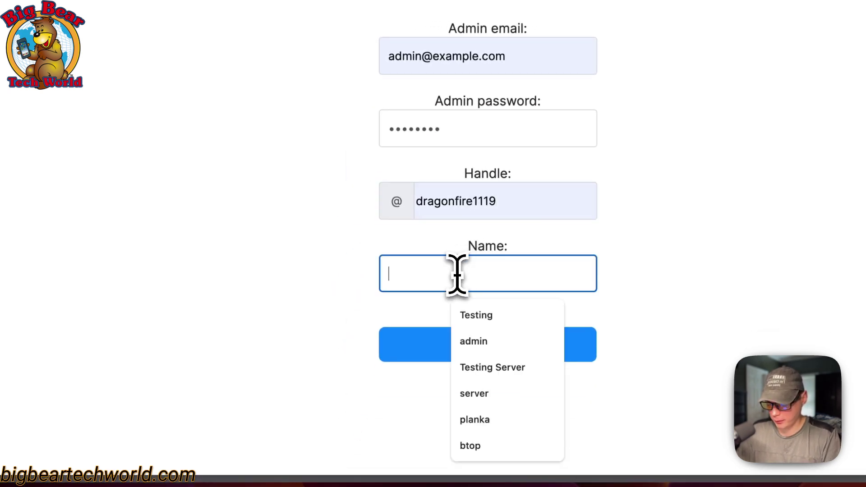
pyautogui.write('BigB')
pyautogui.click(367, 282)
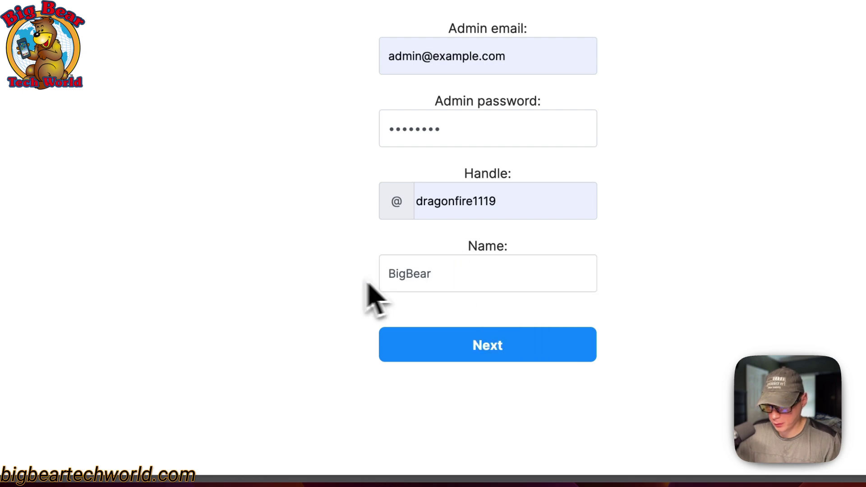
pyautogui.click(468, 344)
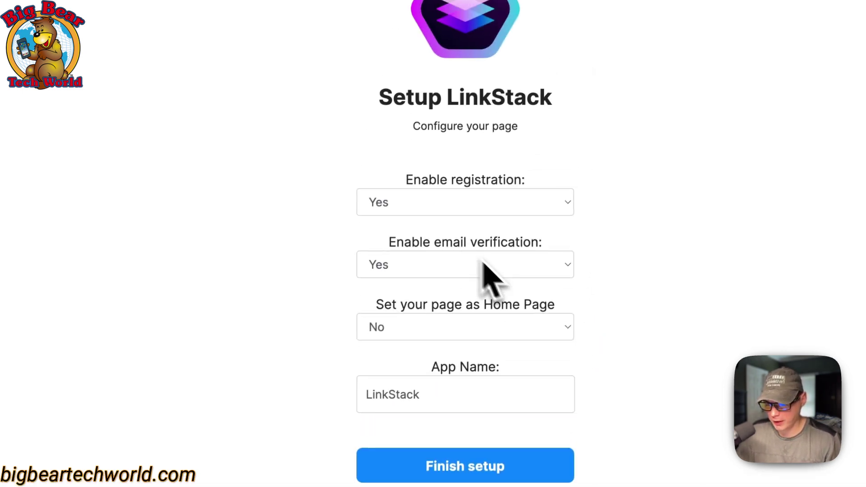
# Step: Finish LinkStack setup: registration and email verification Yes, Home Page No, app name LinkStack
pyautogui.click(488, 70)
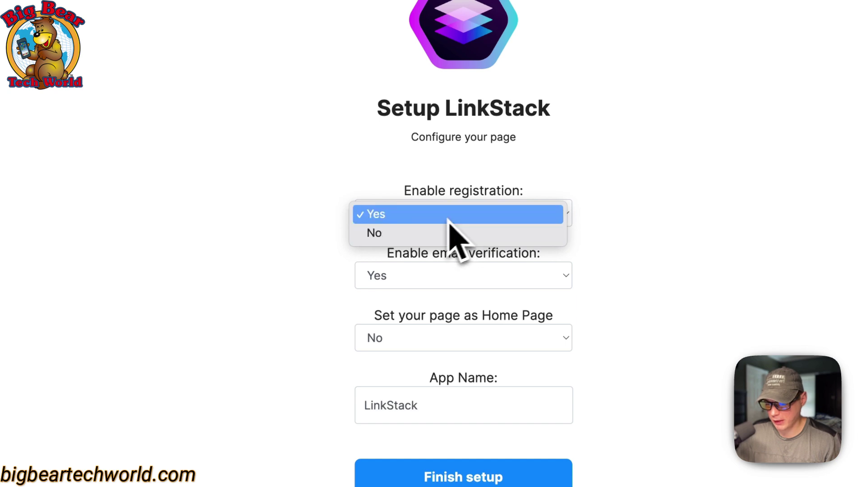
pyautogui.click(451, 215)
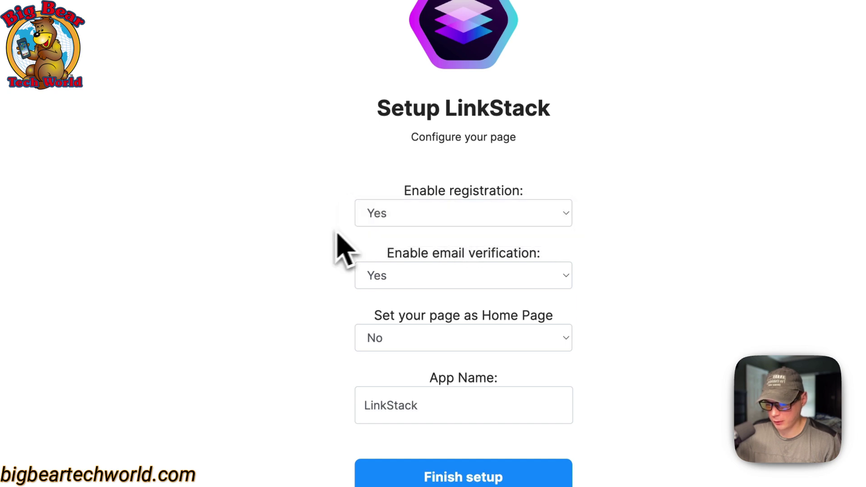
pyautogui.click(432, 278)
pyautogui.click(316, 285)
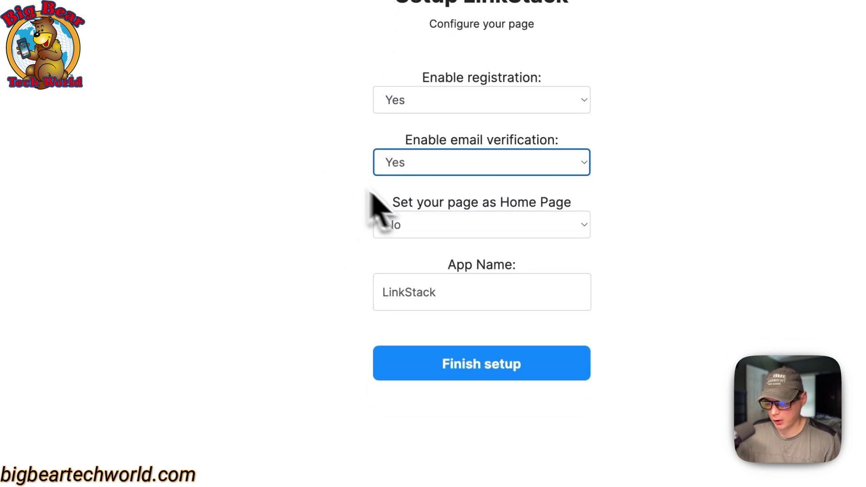
pyautogui.click(451, 228)
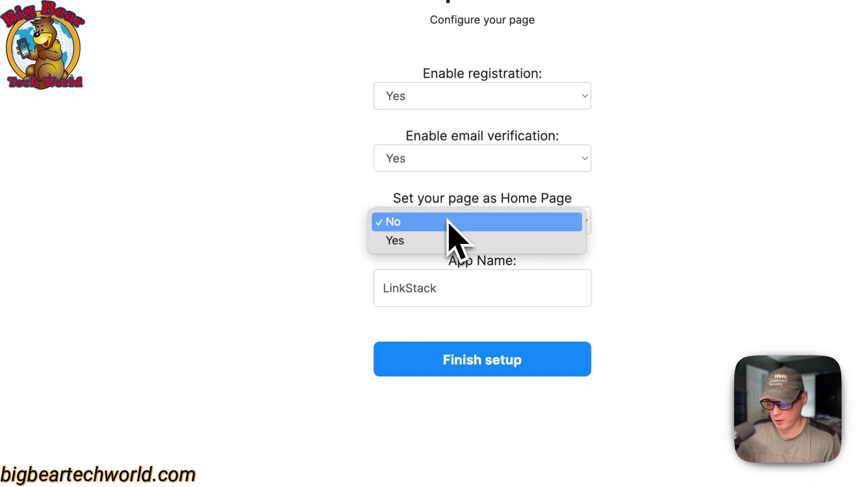
pyautogui.click(336, 249)
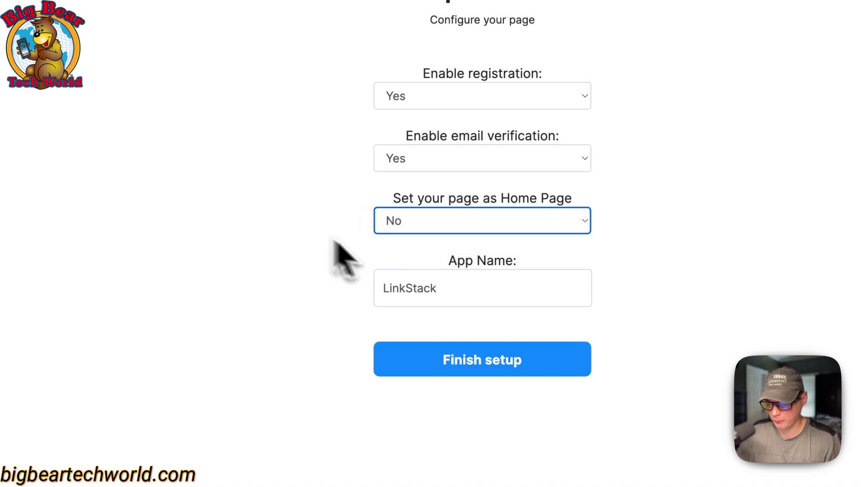
pyautogui.click(462, 293)
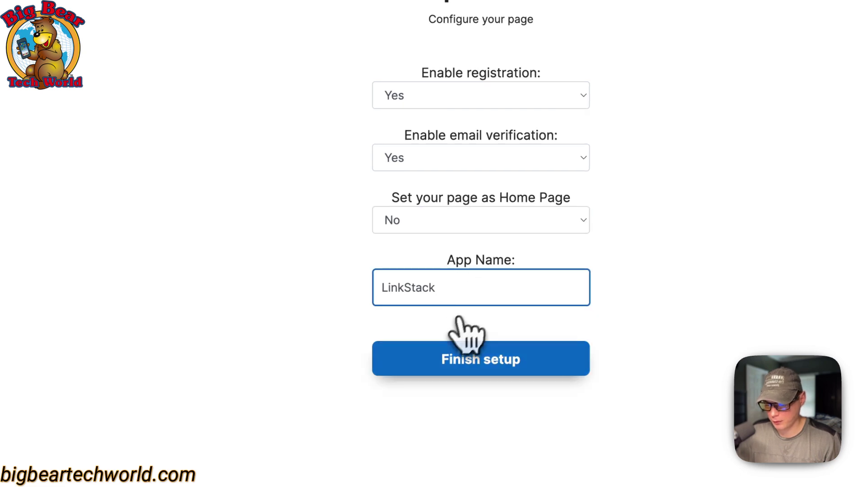
pyautogui.click(446, 354)
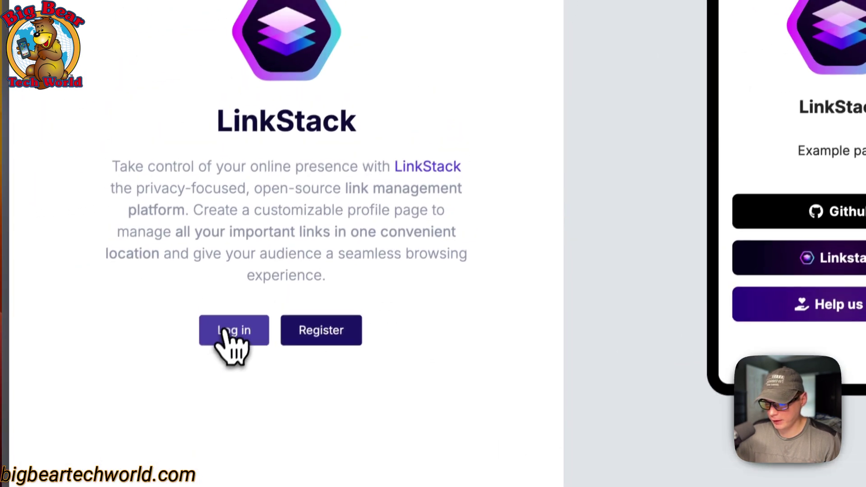
# Step: Sign in to LinkStack with the saved admin email and password, Remember Me ticked
pyautogui.click(100, 287)
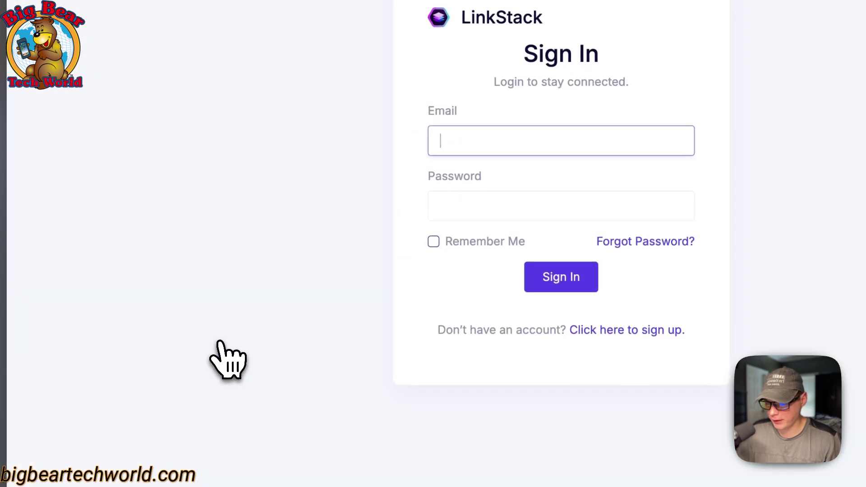
pyautogui.write('admin@example.com')
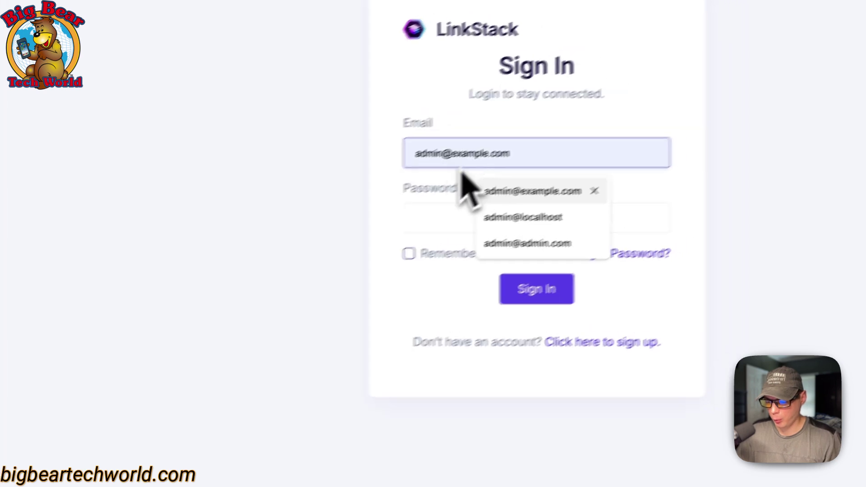
pyautogui.click(469, 190)
pyautogui.click(472, 212)
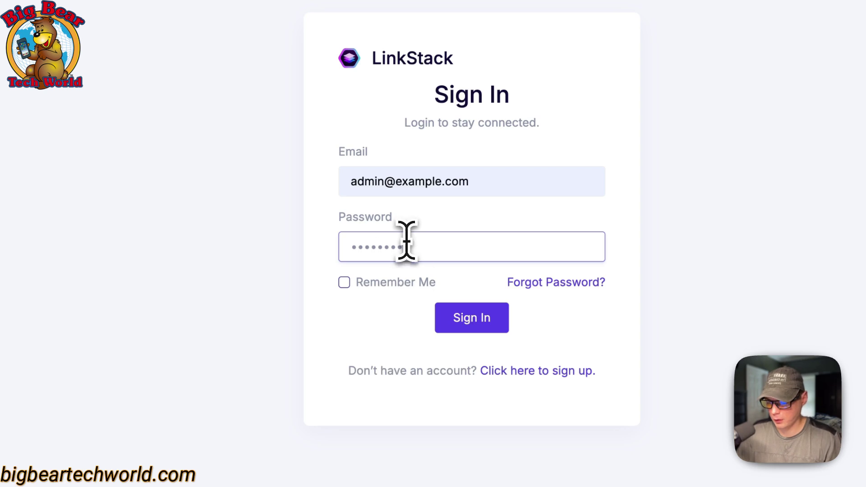
pyautogui.click(381, 283)
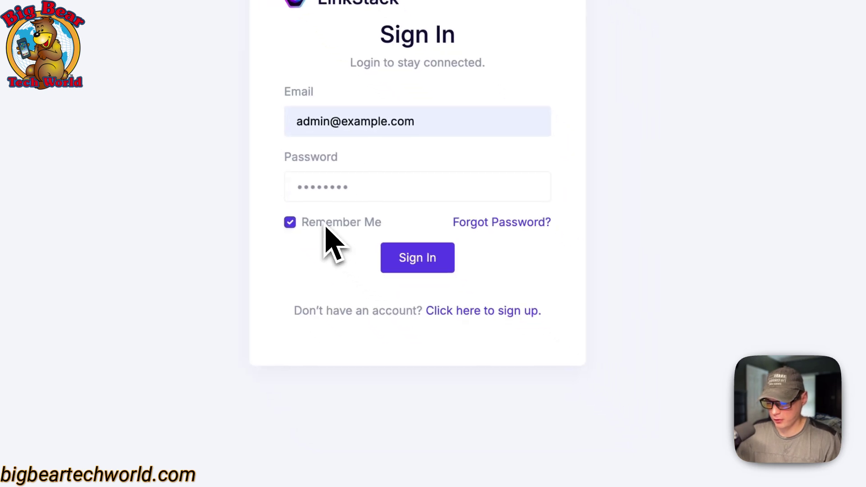
pyautogui.click(434, 252)
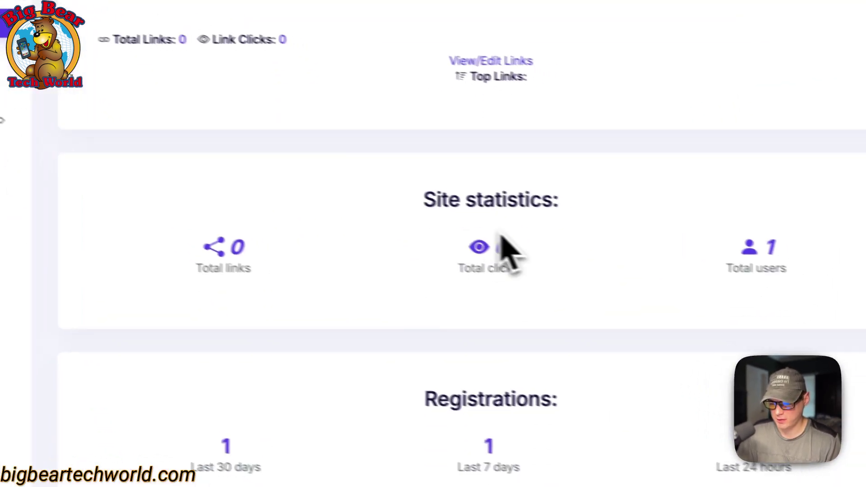
pyautogui.scroll(-5, 470, 290)
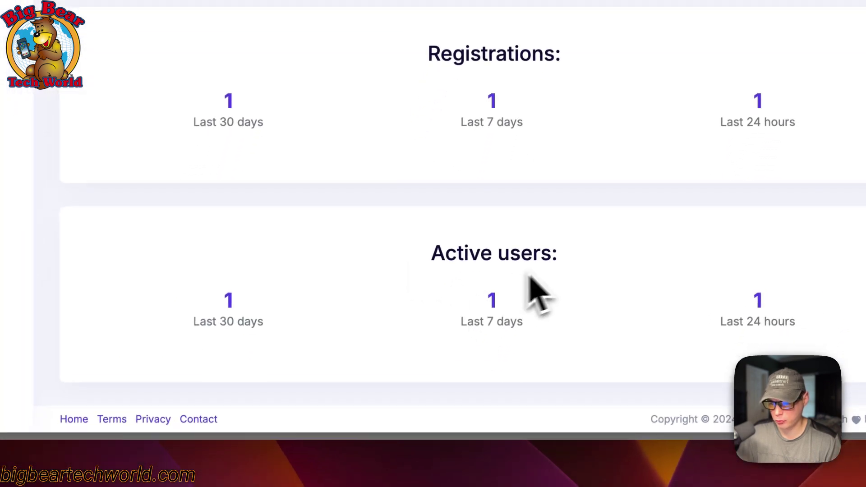
pyautogui.scroll(10, 532, 279)
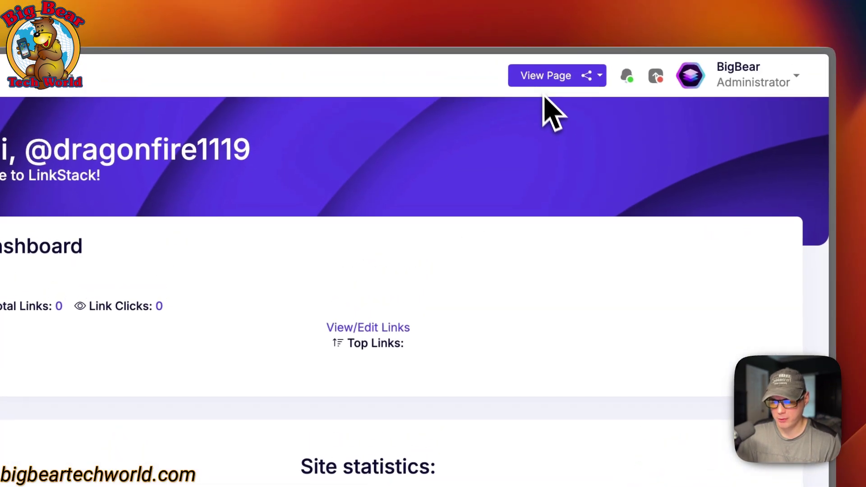
pyautogui.click(543, 78)
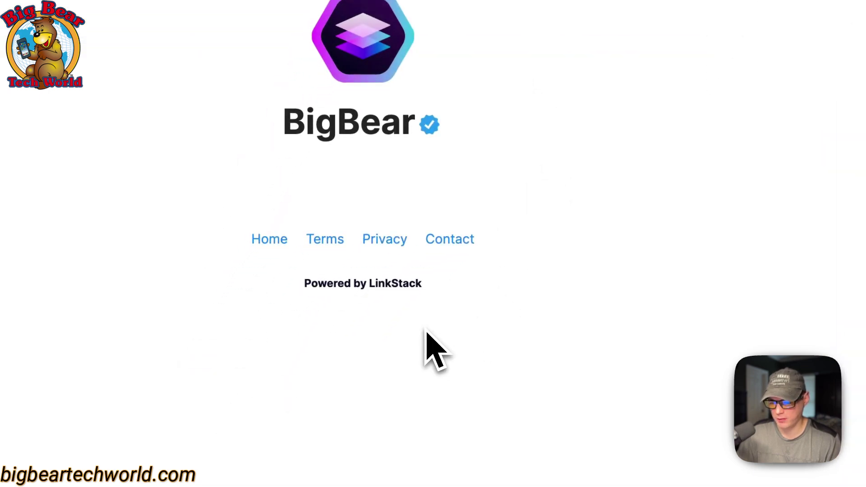
pyautogui.hotkey('ctrl', 'w')
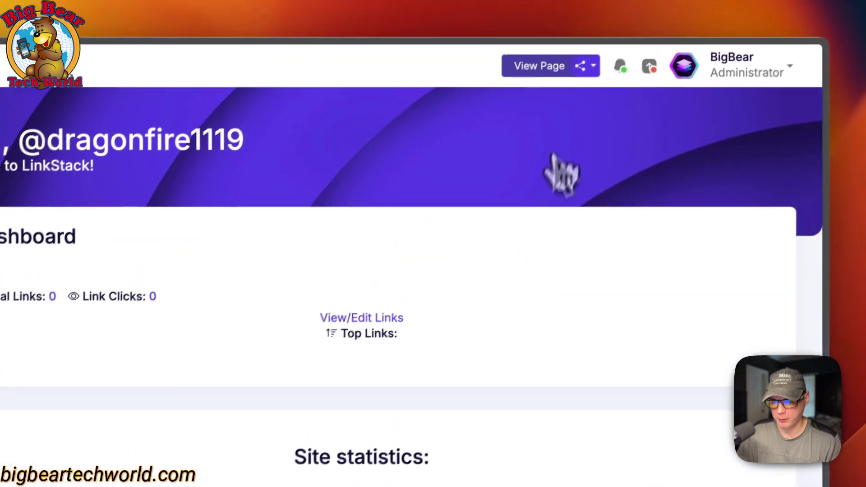
pyautogui.click(583, 66)
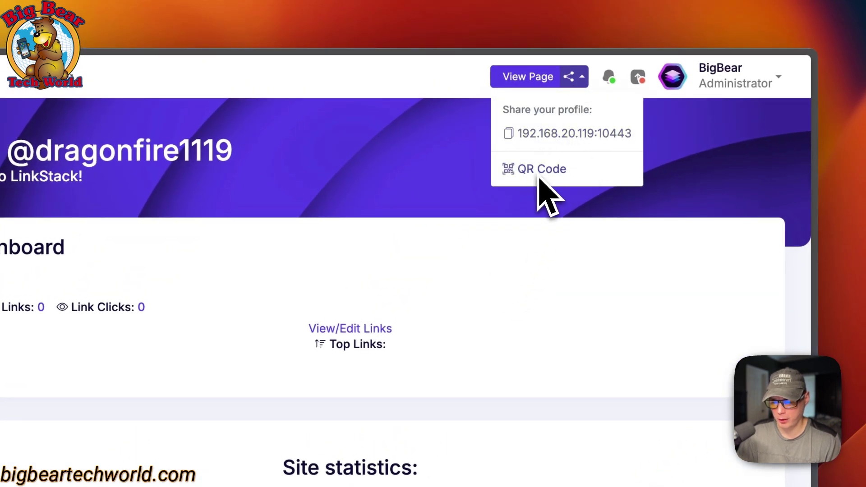
# Step: Check notifications and updates, dismiss the update notice, then open the administrator user menu
pyautogui.click(609, 77)
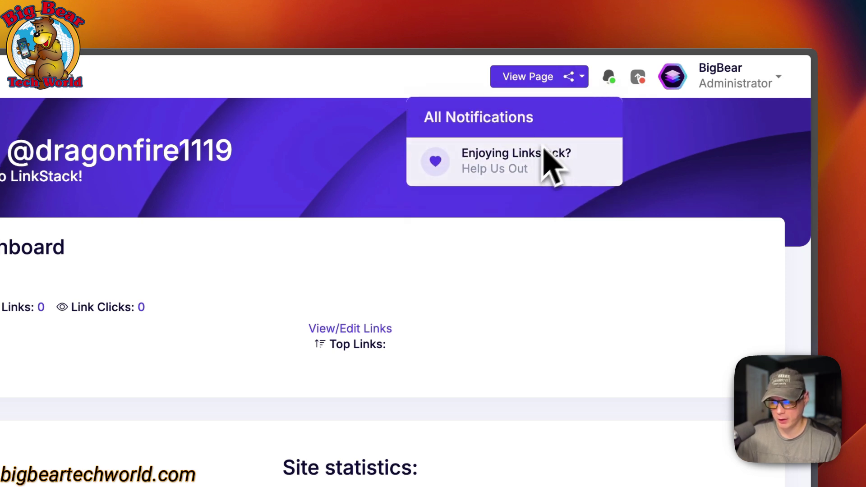
pyautogui.click(637, 78)
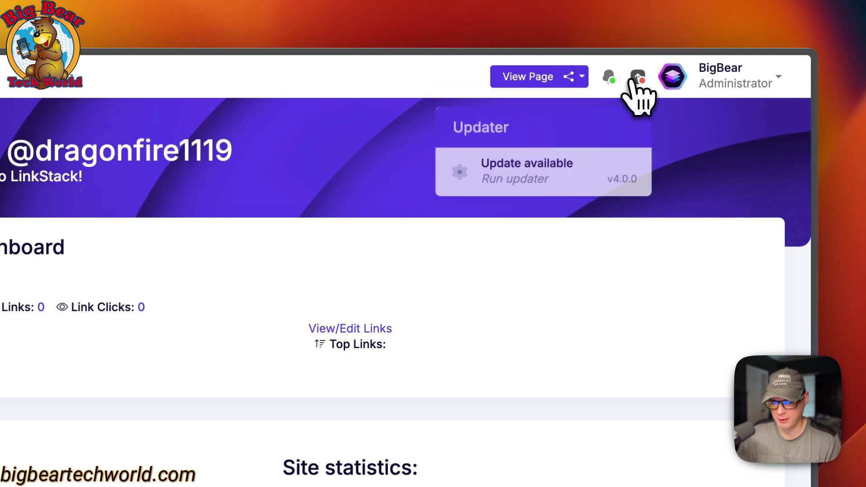
pyautogui.click(641, 269)
pyautogui.click(735, 80)
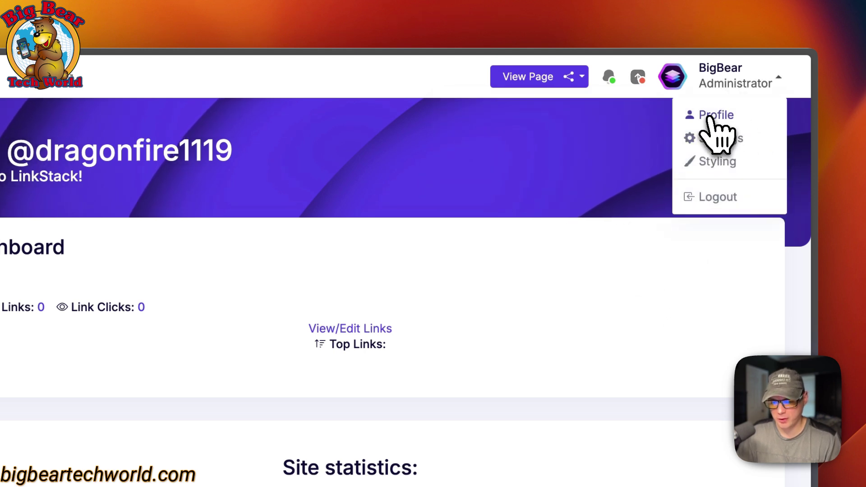
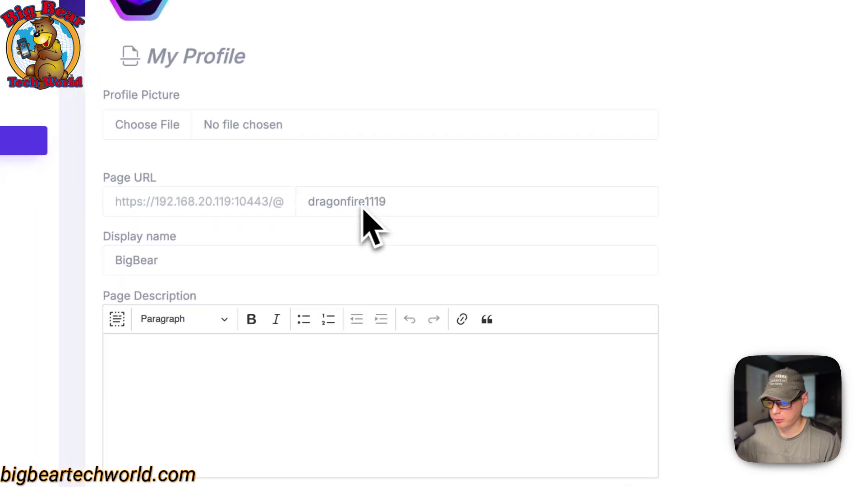
# Step: Go to Account Settings from the account menu, review the page, then reopen the BigBear account menu
pyautogui.scroll(5, 451, 271)
pyautogui.click(738, 67)
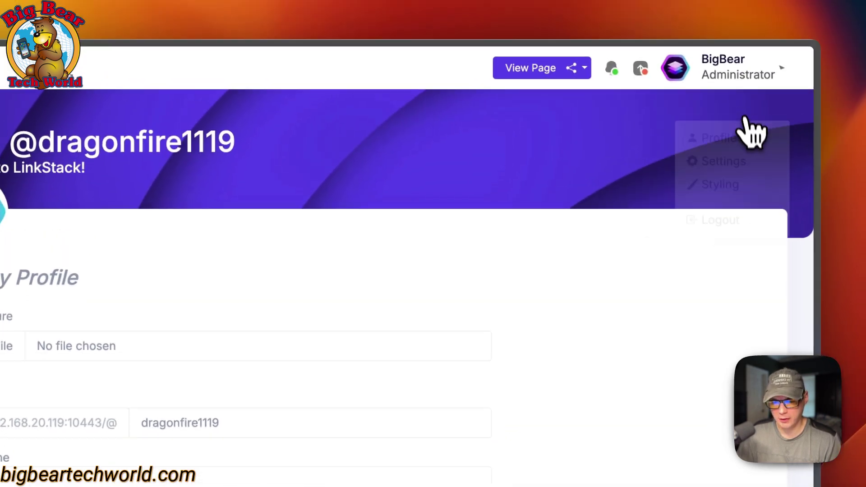
pyautogui.click(733, 139)
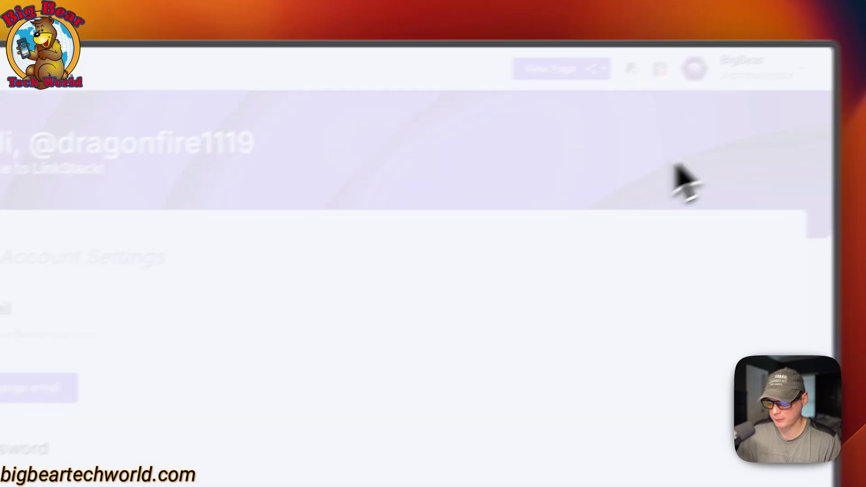
pyautogui.scroll(-5, 385, 277)
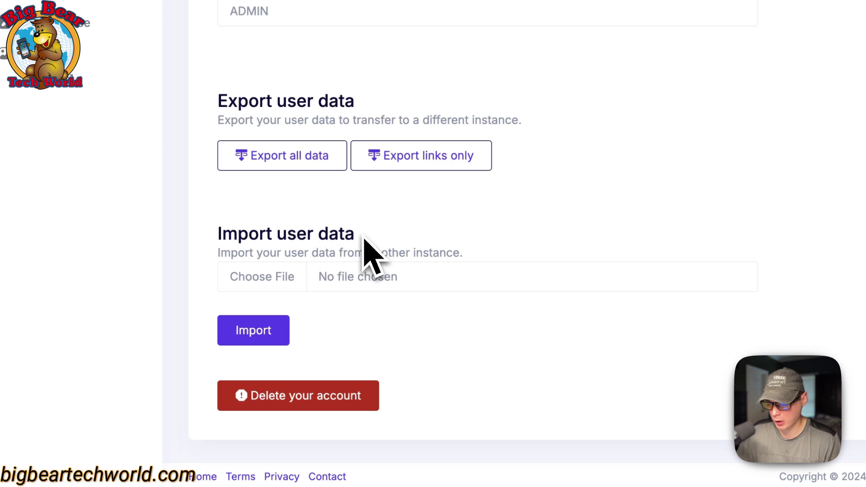
pyautogui.scroll(10, 354, 323)
pyautogui.click(681, 83)
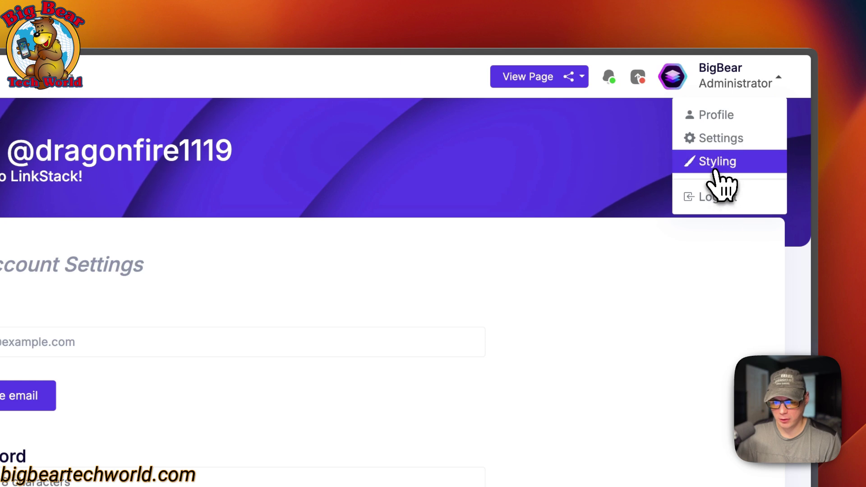
# Step: In Styling, try the dark and light schemes and several colour swatches, settling on red and blue
pyautogui.click(718, 163)
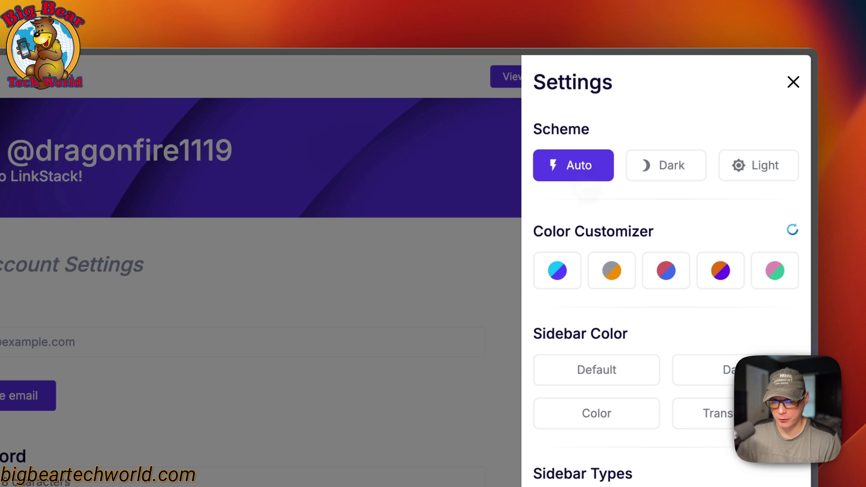
pyautogui.click(640, 170)
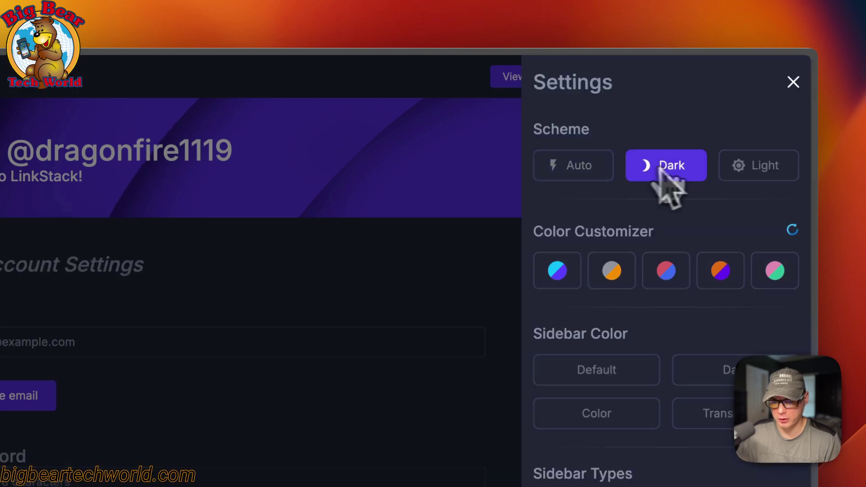
pyautogui.click(743, 168)
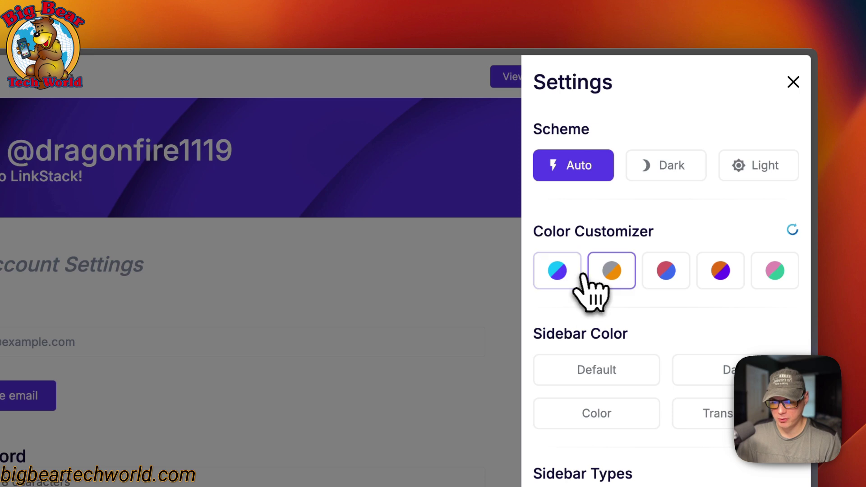
pyautogui.click(604, 276)
pyautogui.click(649, 282)
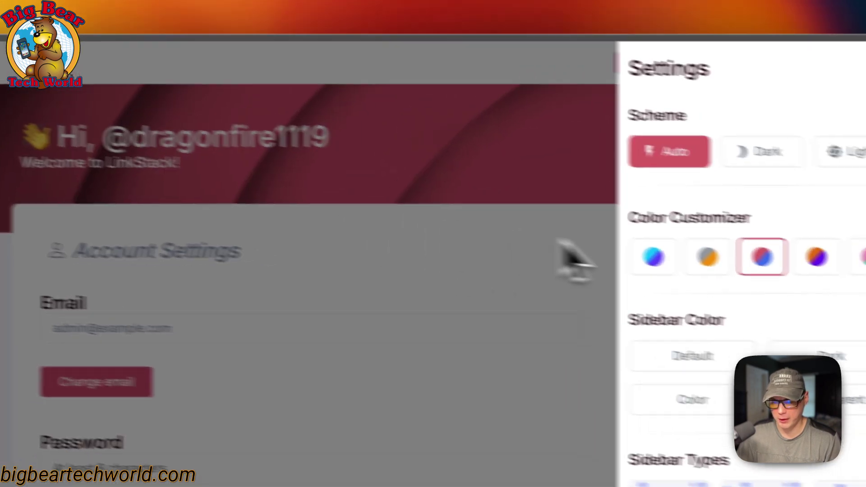
pyautogui.click(718, 276)
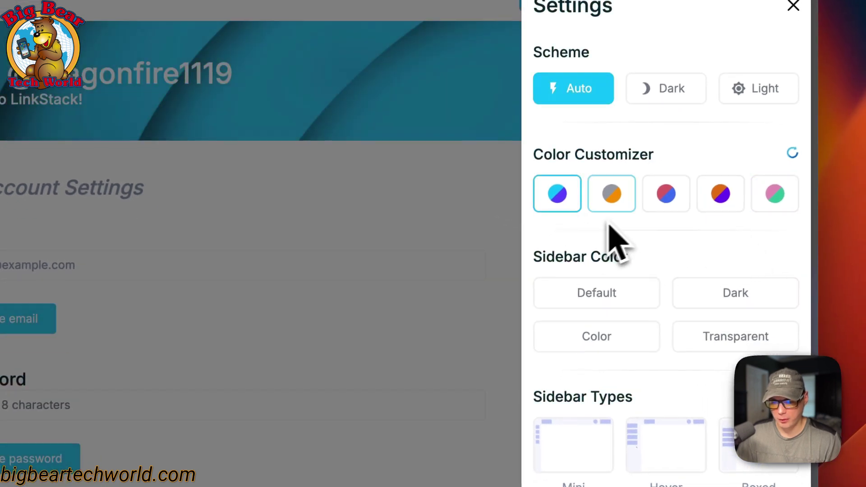
pyautogui.click(663, 200)
# Step: Give the sidebar a coloured background and the boxed layout, then close the style settings
pyautogui.scroll(-2, 671, 249)
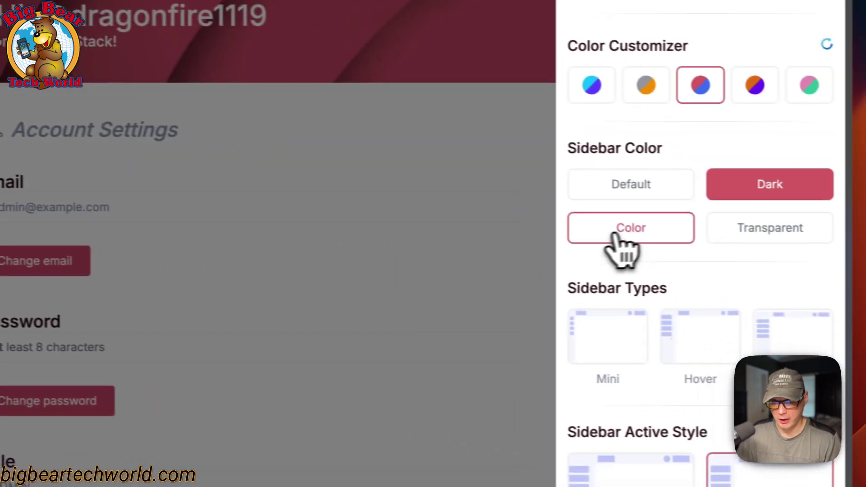
pyautogui.click(615, 235)
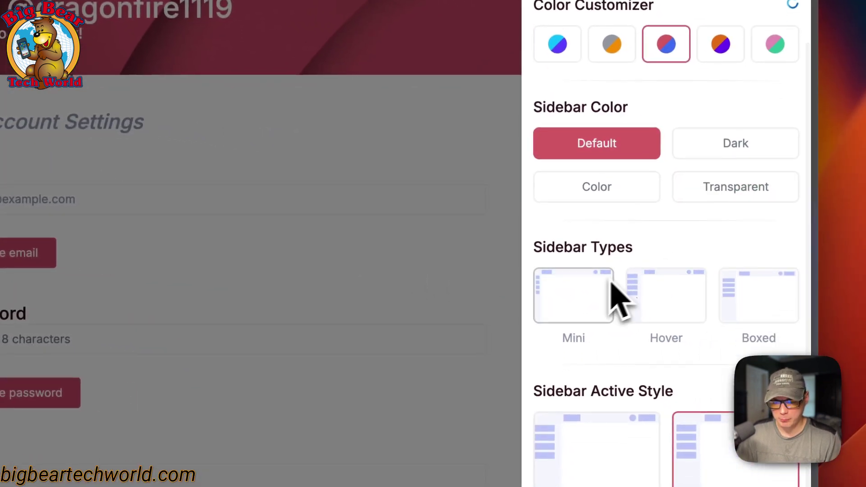
pyautogui.click(582, 301)
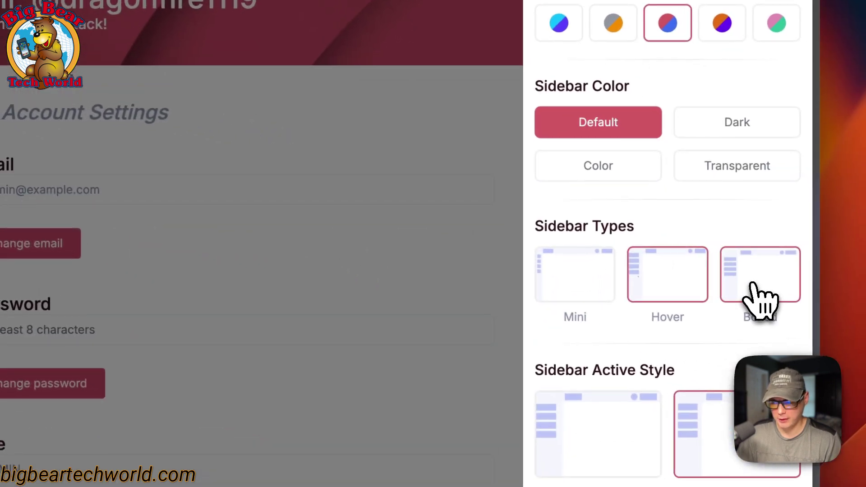
pyautogui.click(752, 284)
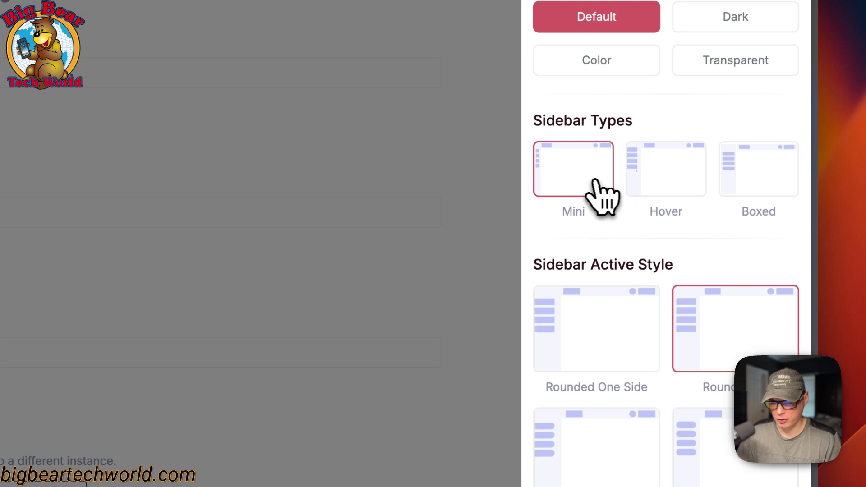
pyautogui.scroll(-6, 630, 229)
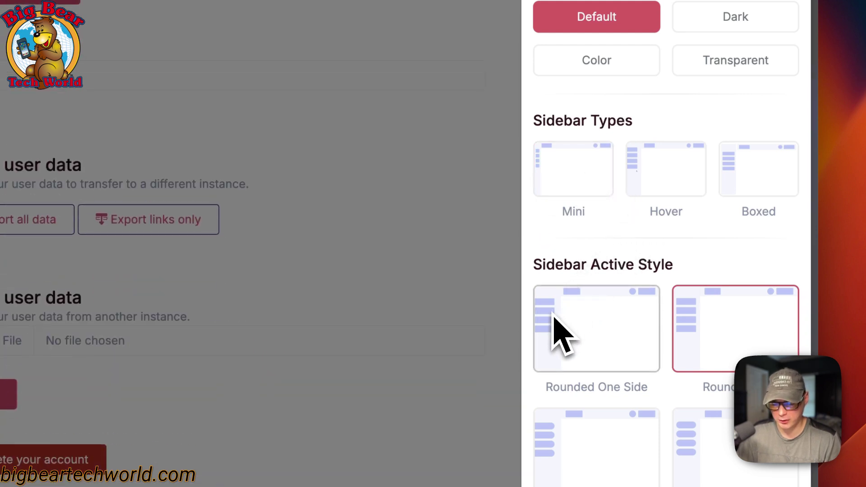
pyautogui.click(792, 29)
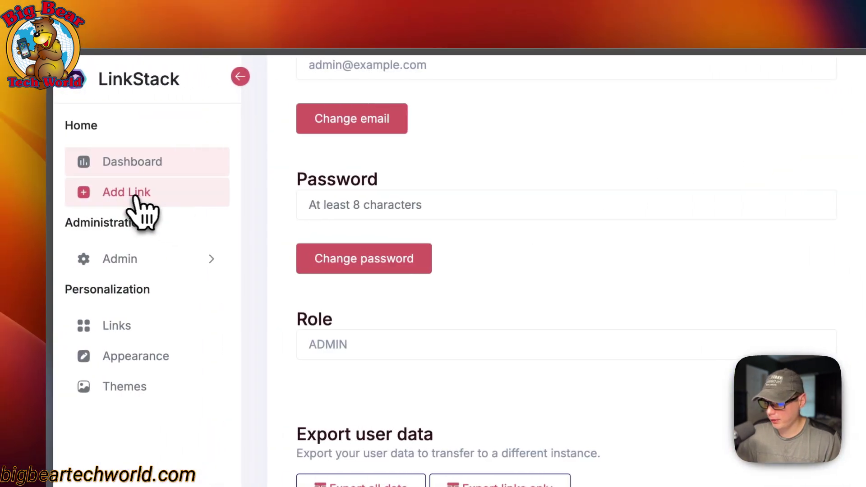
pyautogui.click(124, 194)
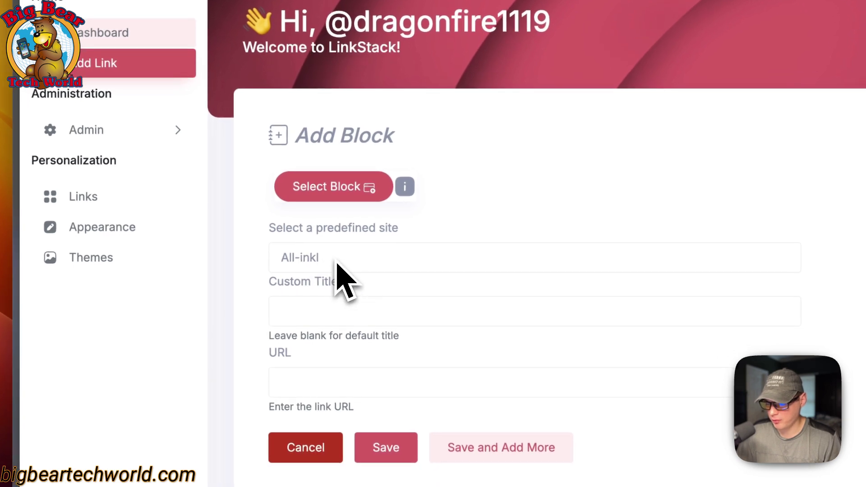
pyautogui.click(337, 263)
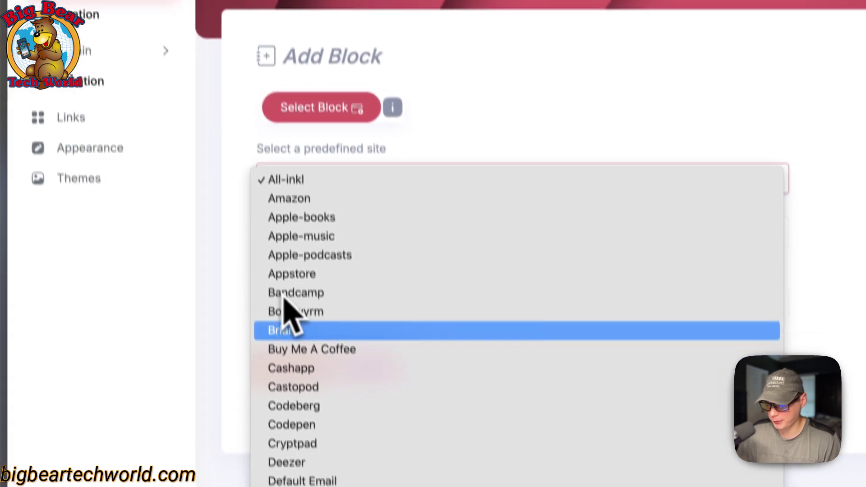
pyautogui.click(259, 421)
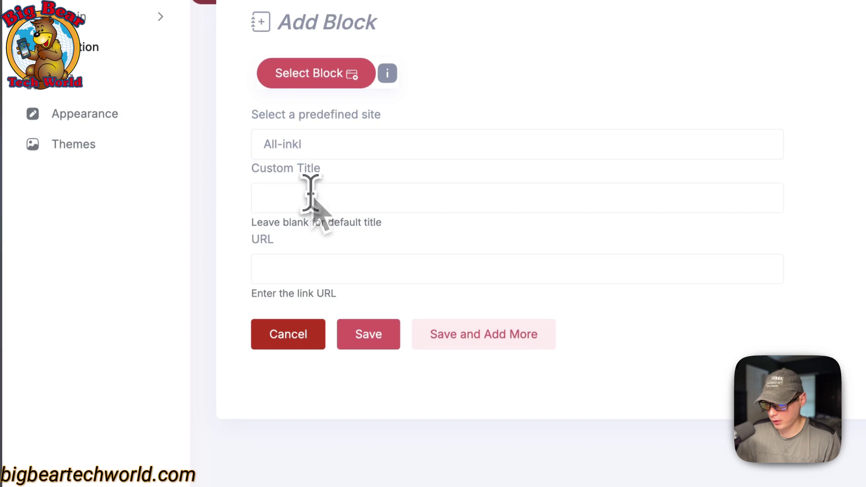
pyautogui.click(316, 194)
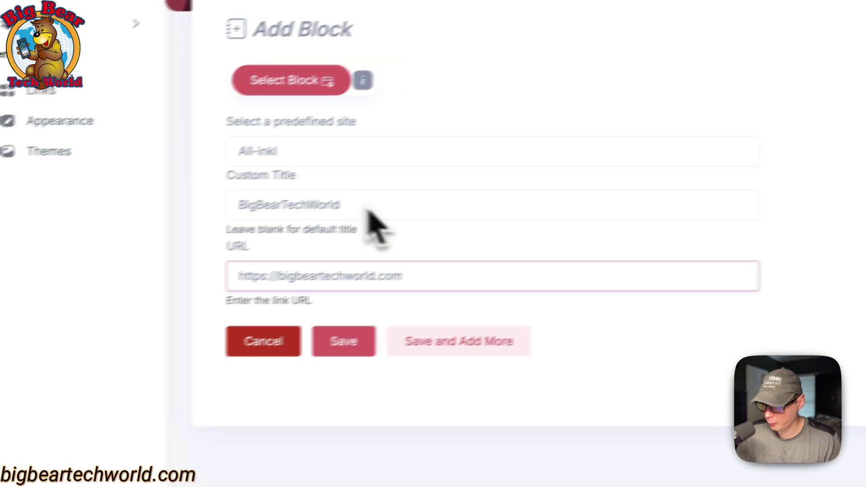
pyautogui.click(455, 246)
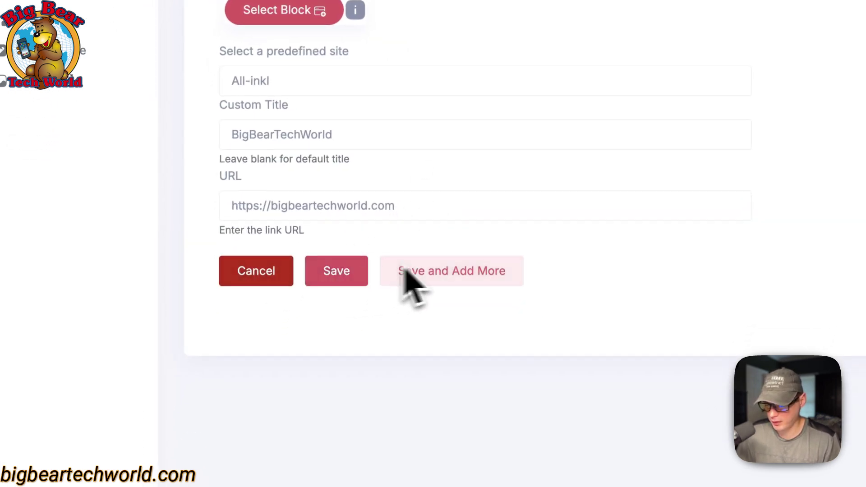
pyautogui.click(362, 273)
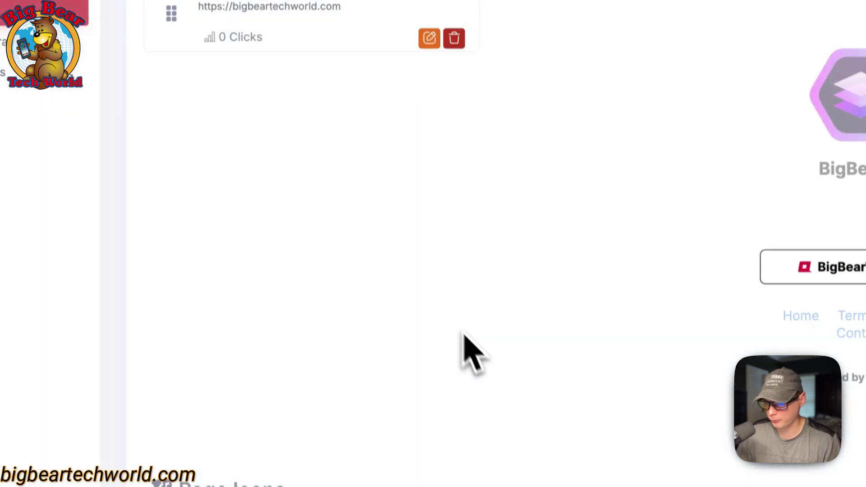
# Step: Try reordering the BigBearTechWorld link, view the public link page, then close it to return to the dashboard
pyautogui.moveTo(245, 163); pyautogui.dragTo(254, 224)
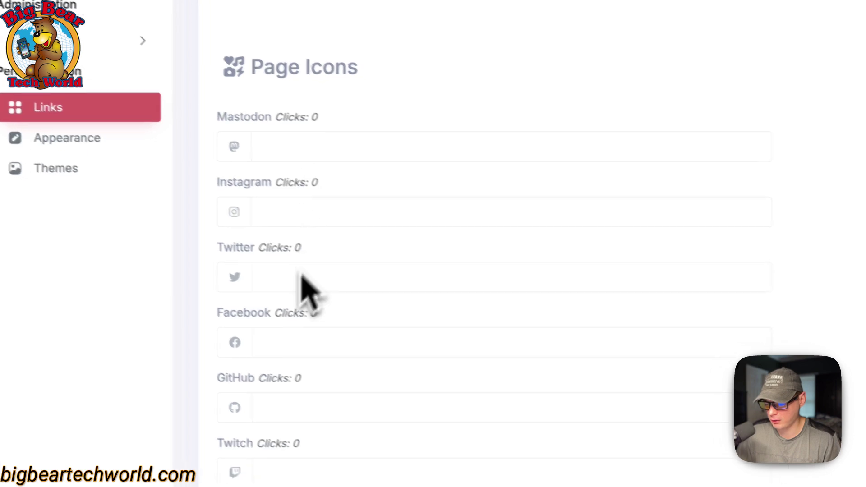
pyautogui.scroll(-10, 316, 294)
pyautogui.scroll(5, 327, 328)
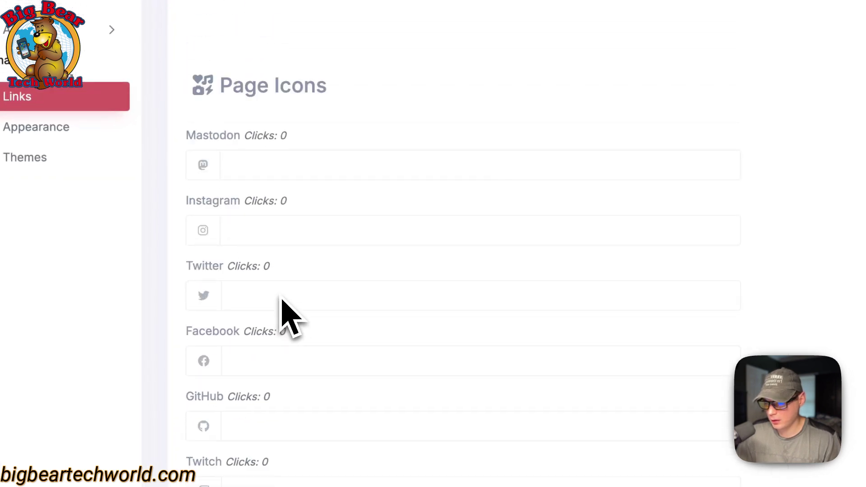
pyautogui.scroll(5, 289, 315)
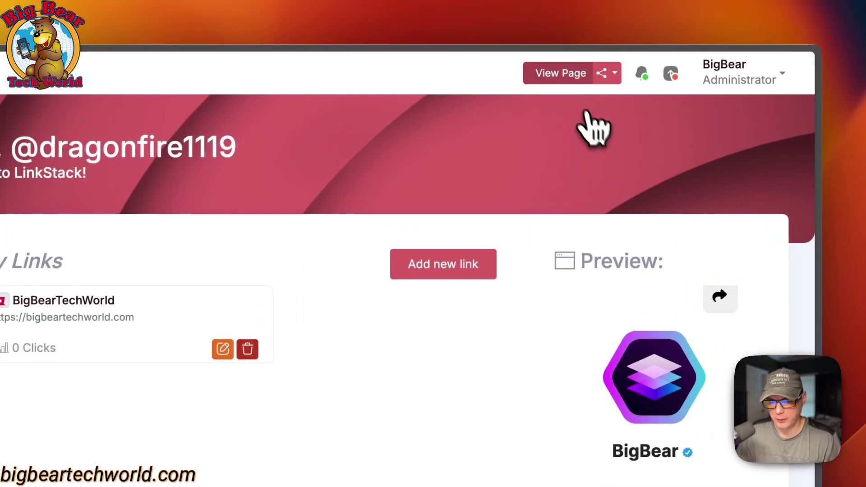
pyautogui.click(582, 79)
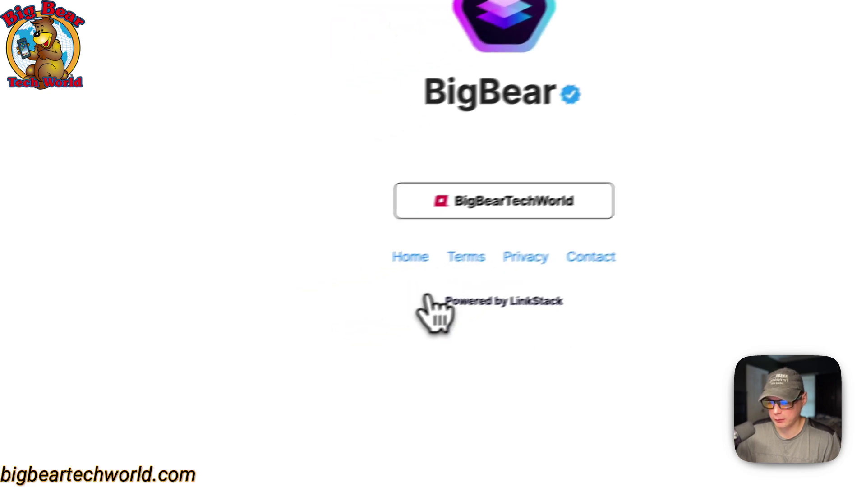
pyautogui.press('super+w')
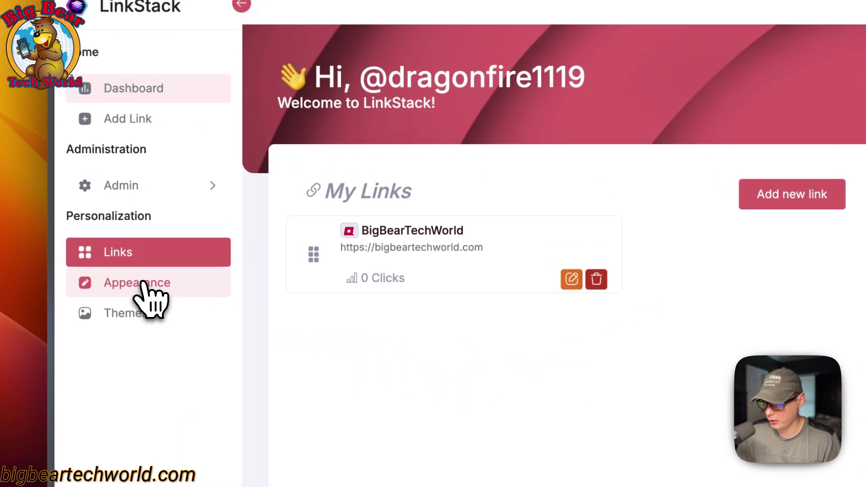
# Step: Open Appearance > Themes, select the Galaxy theme, and scroll through Custom background and Manage themes
pyautogui.click(133, 264)
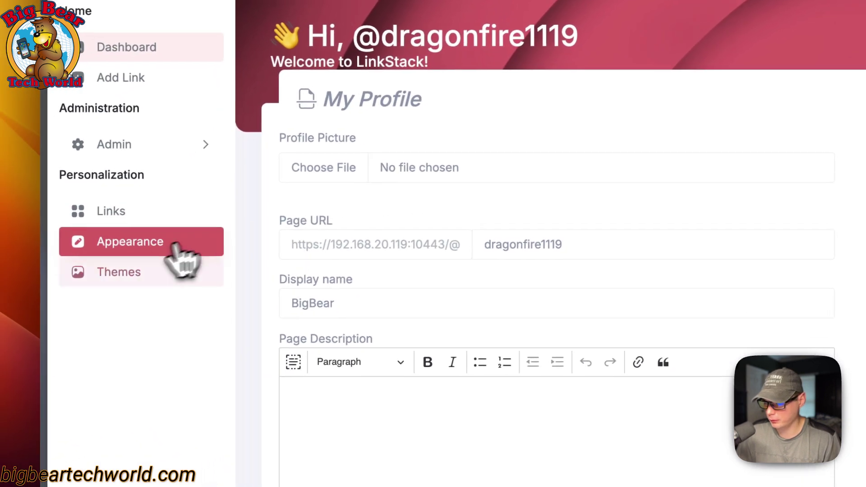
pyautogui.click(86, 281)
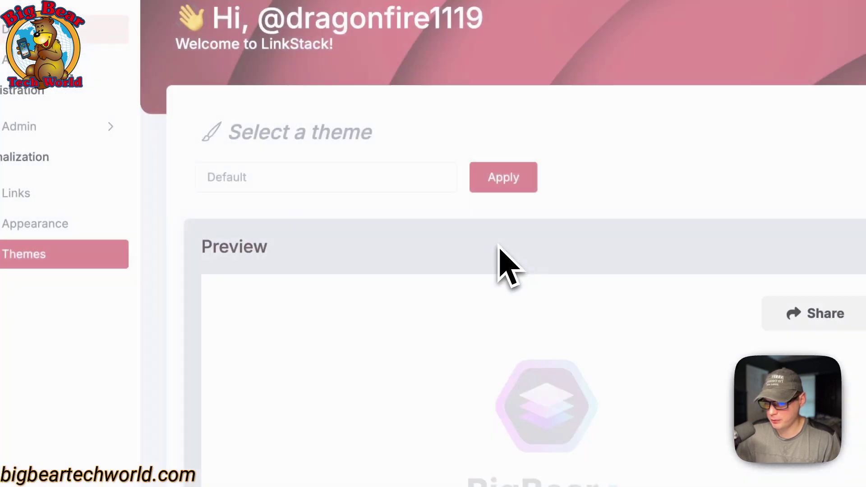
pyautogui.click(315, 189)
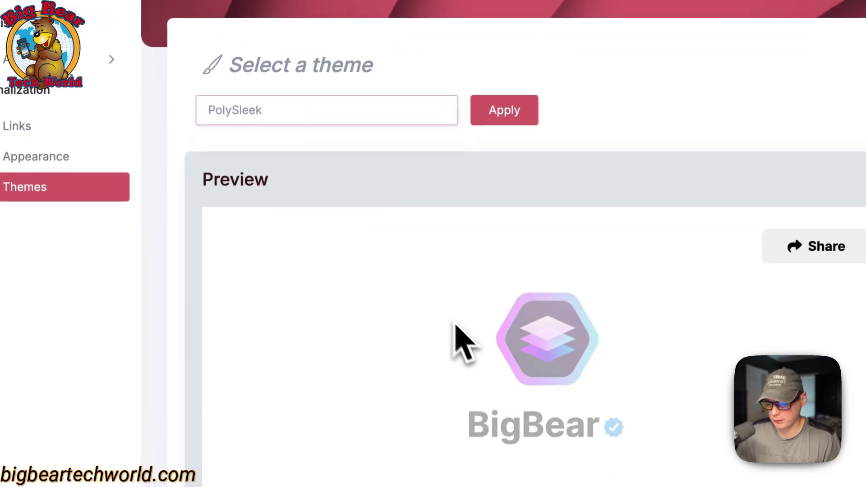
pyautogui.scroll(-5, 458, 341)
pyautogui.click(324, 99)
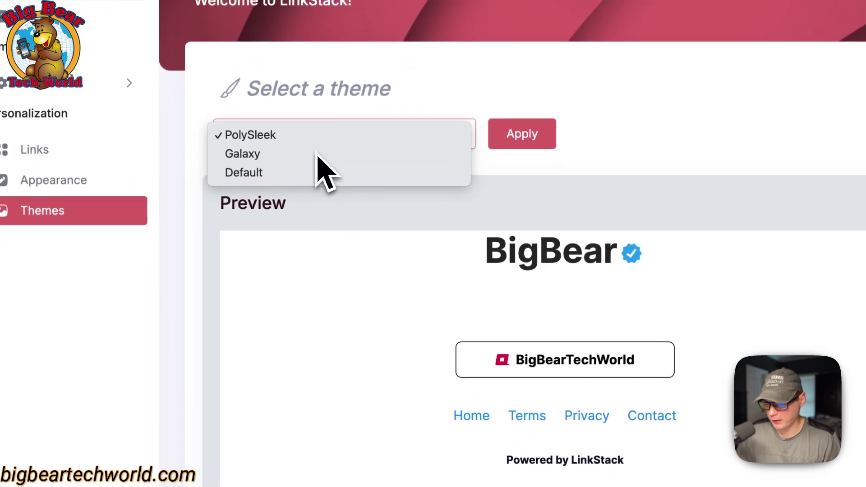
pyautogui.click(305, 121)
pyautogui.scroll(-6, 417, 334)
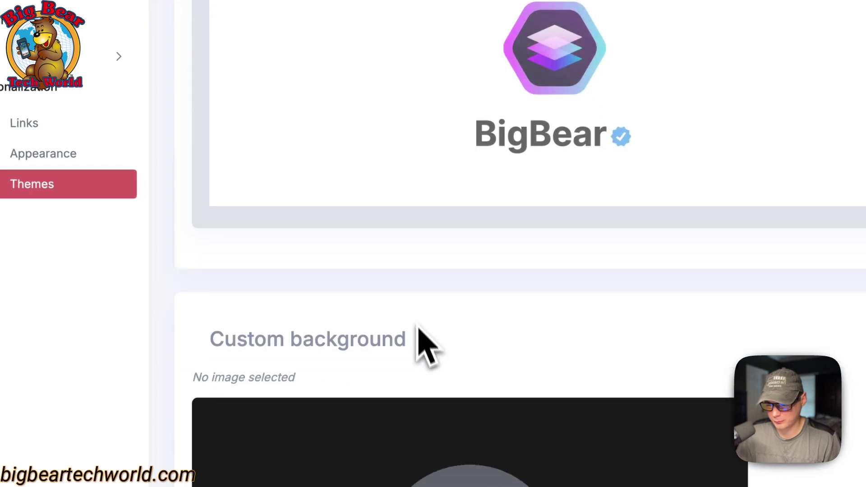
pyautogui.scroll(-8, 436, 154)
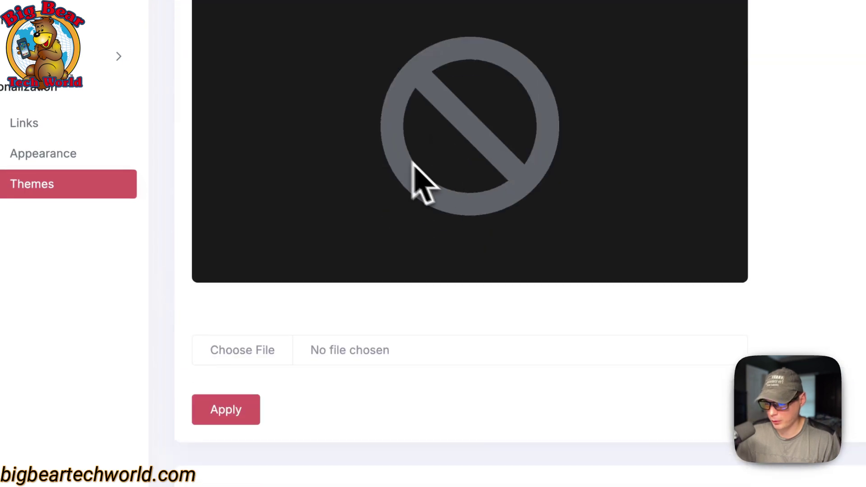
pyautogui.scroll(1, 406, 173)
pyautogui.scroll(-6, 418, 210)
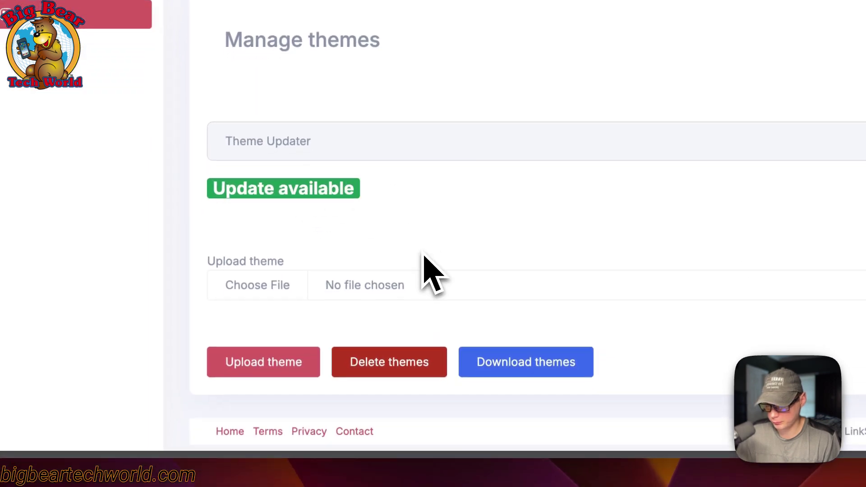
# Step: Scroll back up the Themes page on the way back to the Dashboard
pyautogui.scroll(1, 421, 264)
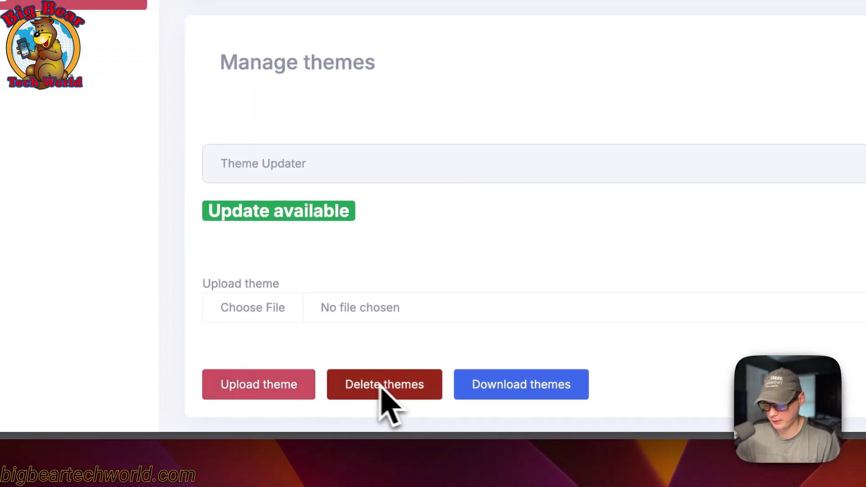
pyautogui.scroll(5, 408, 286)
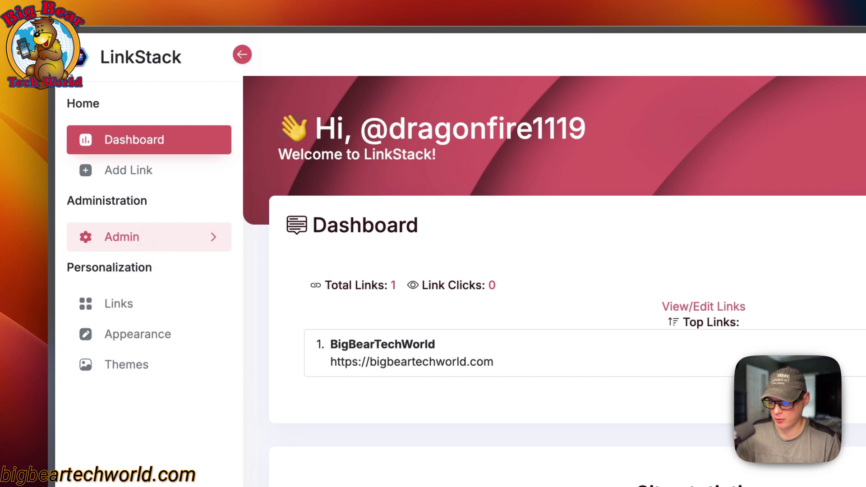
# Step: Expand Admin, open Config, and jump to the Application settings section
pyautogui.click(131, 239)
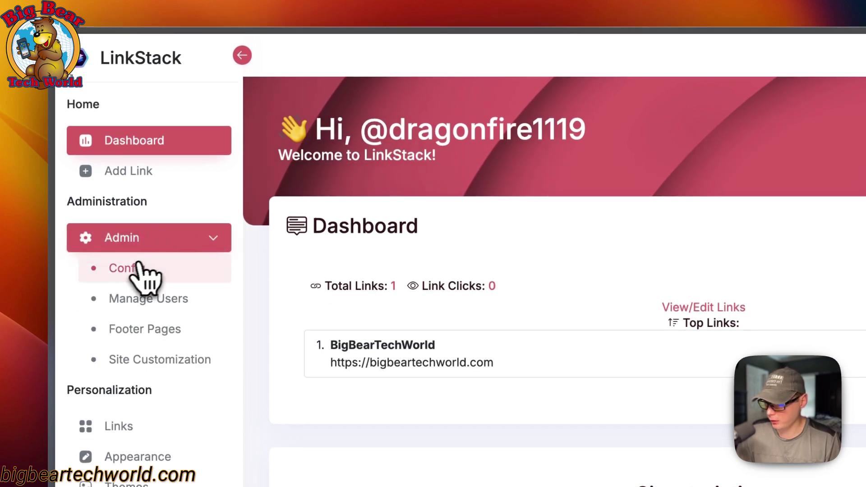
pyautogui.click(122, 269)
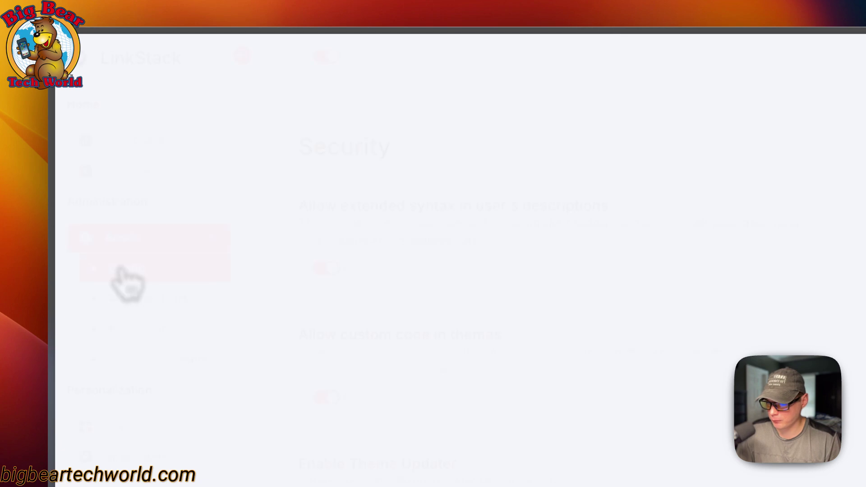
pyautogui.scroll(15, 316, 261)
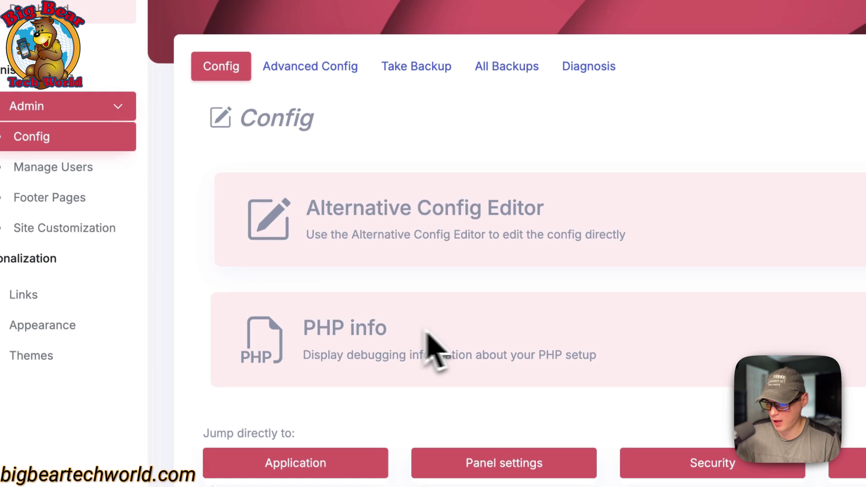
pyautogui.scroll(-7, 418, 348)
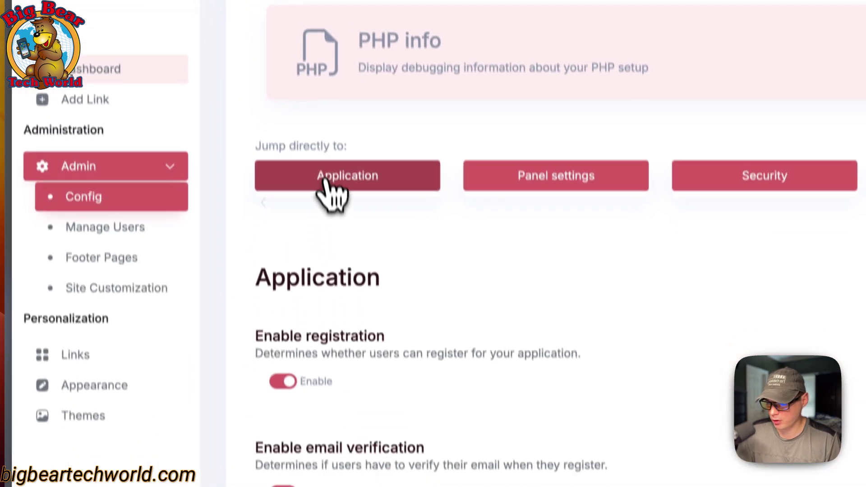
pyautogui.click(323, 179)
# Step: Scroll through the application, panel, security, SMTP, footer link and debug settings
pyautogui.scroll(-8, 365, 239)
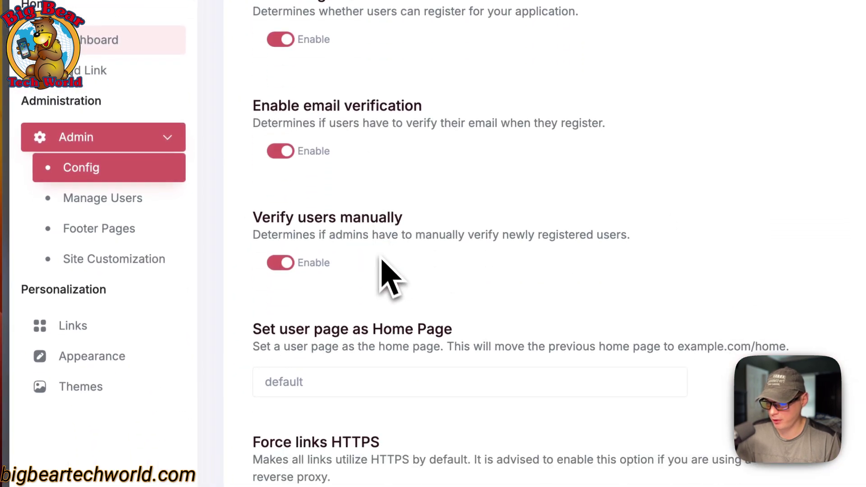
pyautogui.scroll(-20, 387, 270)
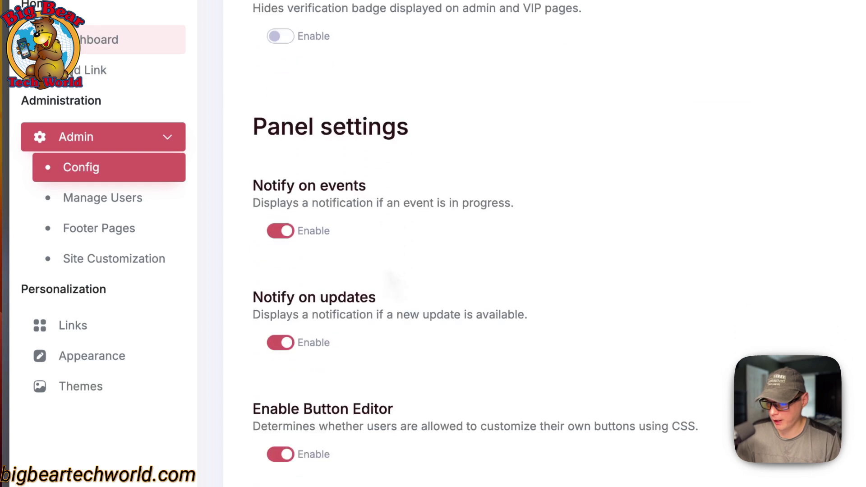
pyautogui.scroll(-18, 388, 271)
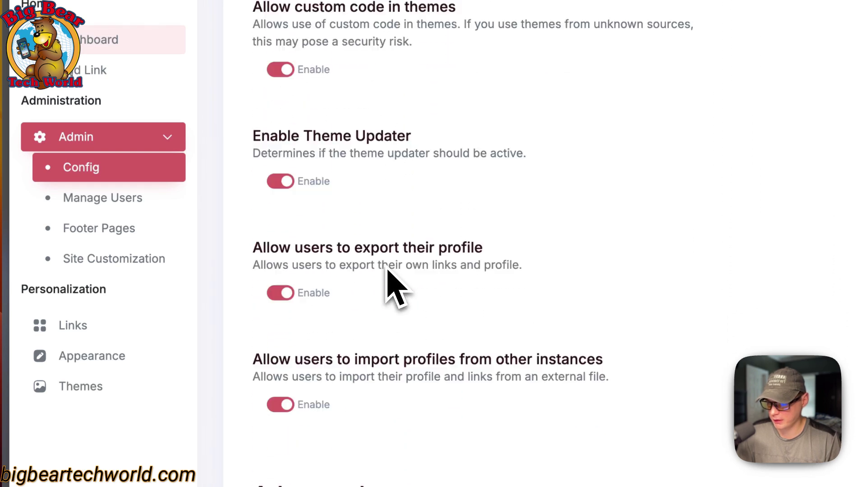
pyautogui.scroll(-6, 390, 277)
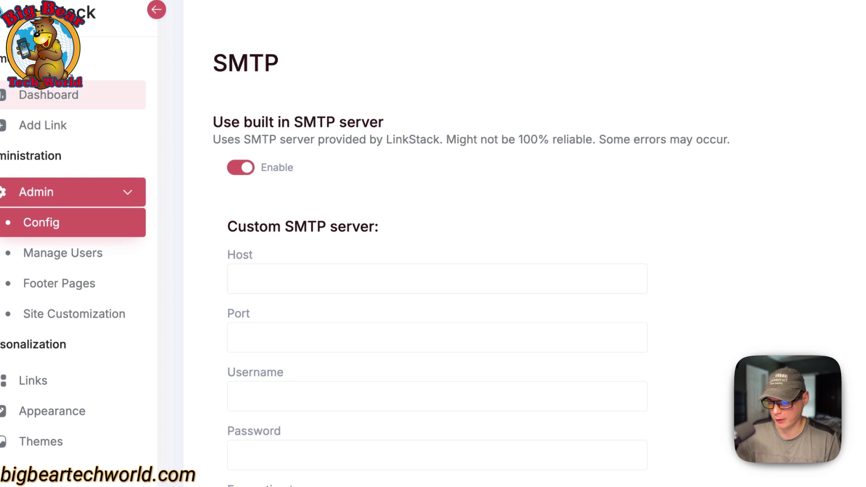
pyautogui.scroll(-3, 408, 356)
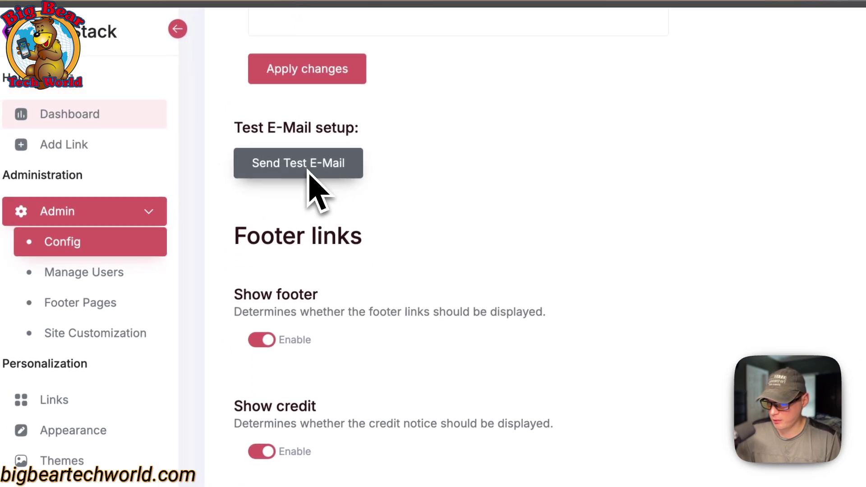
pyautogui.scroll(-1, 425, 256)
pyautogui.scroll(-15, 370, 239)
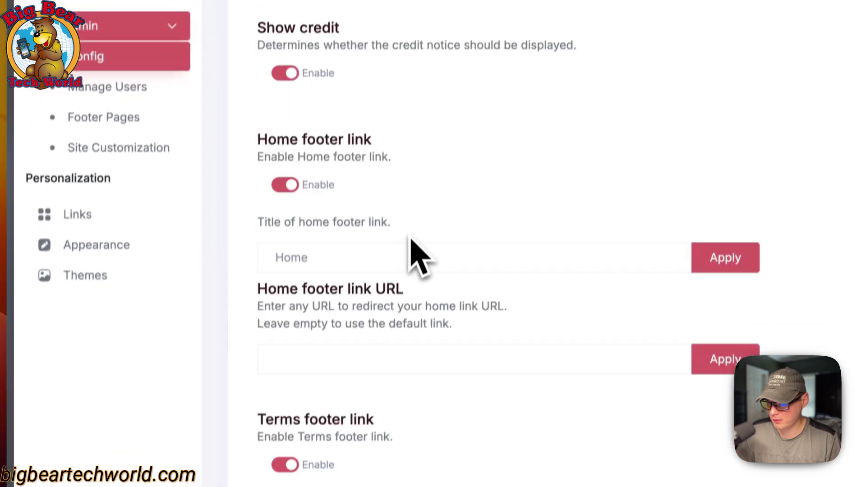
pyautogui.scroll(-9, 410, 248)
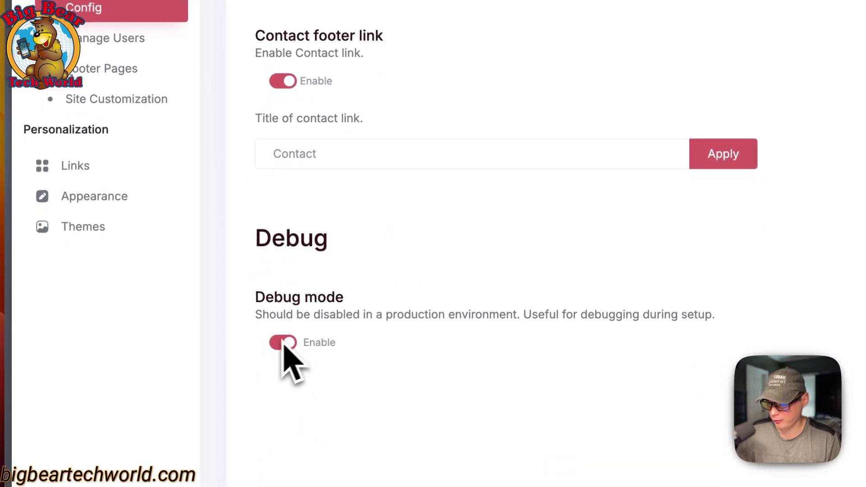
pyautogui.scroll(20, 394, 291)
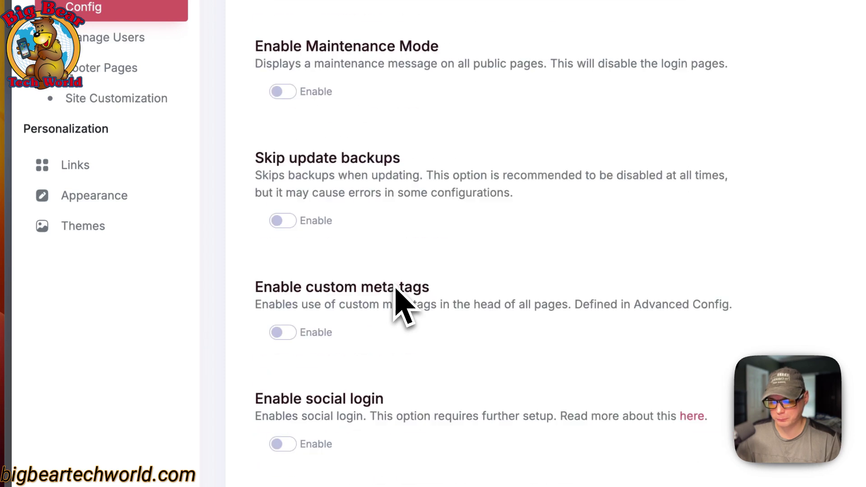
pyautogui.scroll(5, 397, 307)
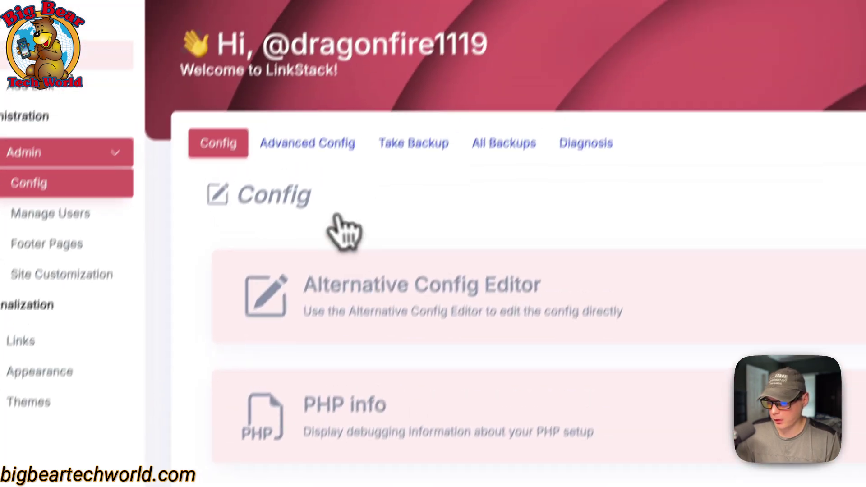
# Step: Open the Advanced Config editor and scroll down to the List of Available buttons section
pyautogui.click(295, 192)
pyautogui.scroll(-20, 387, 283)
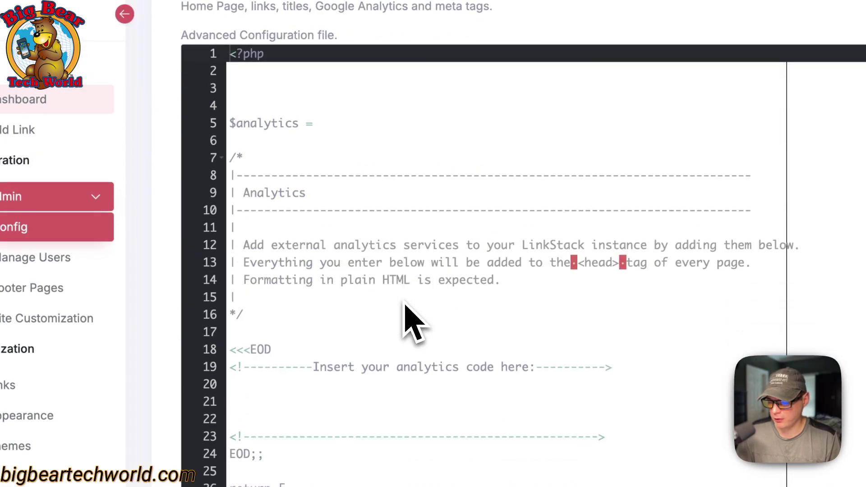
pyautogui.scroll(-20, 517, 290)
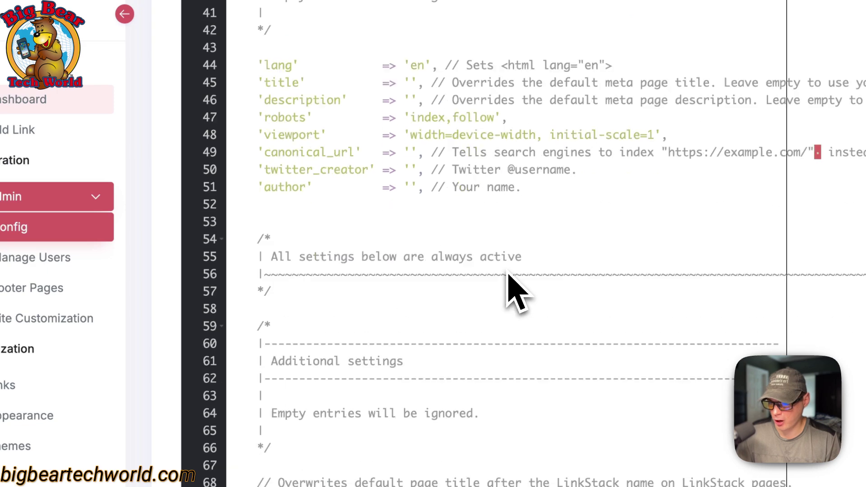
pyautogui.scroll(20, 516, 297)
# Step: Check Take Backup and the empty All Backups list, then scroll through Diagnosis security, write-access and PHP checks
pyautogui.click(379, 157)
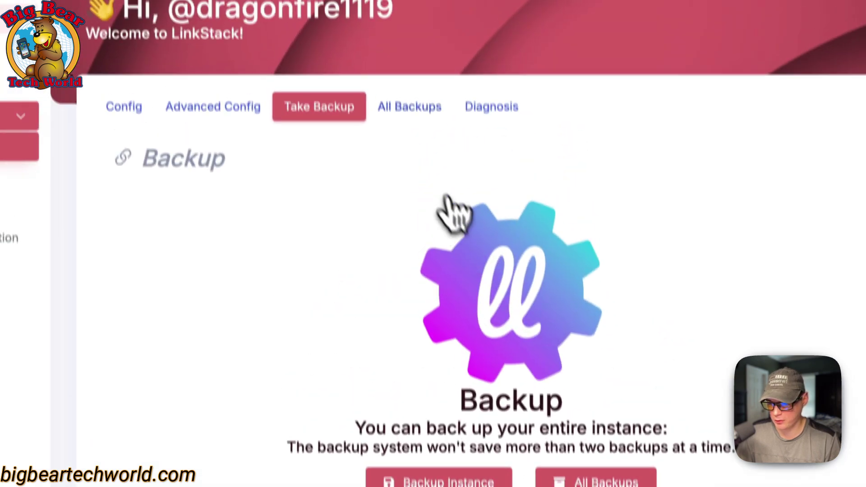
pyautogui.click(413, 144)
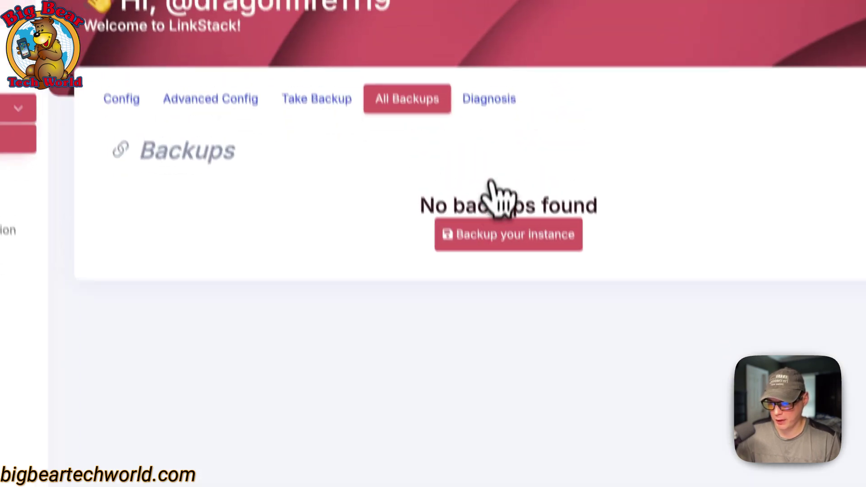
pyautogui.click(474, 10)
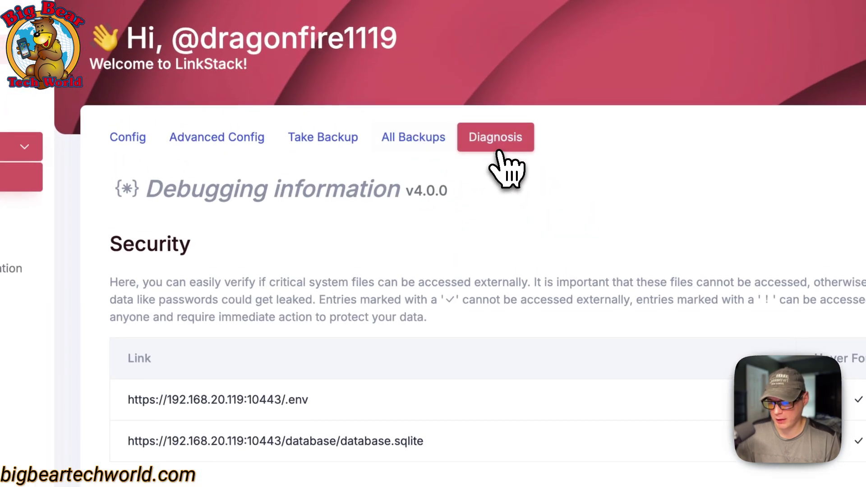
pyautogui.scroll(-3, 454, 324)
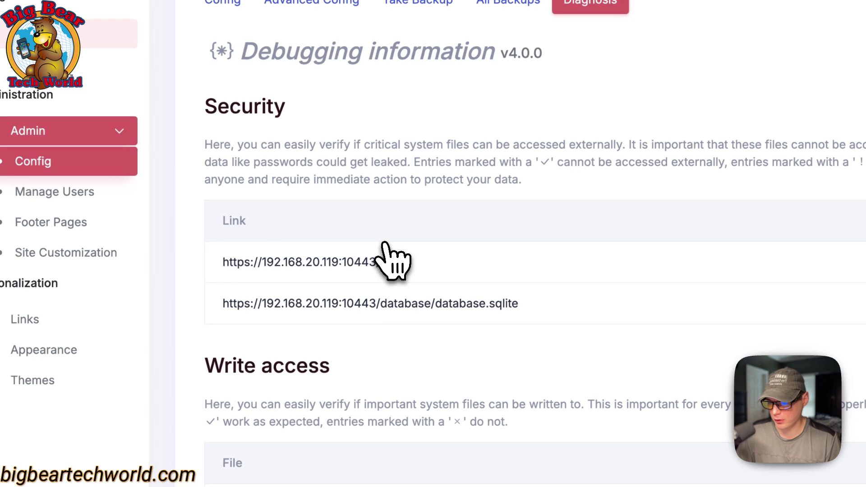
pyautogui.scroll(-10, 406, 253)
pyautogui.scroll(-5, 469, 282)
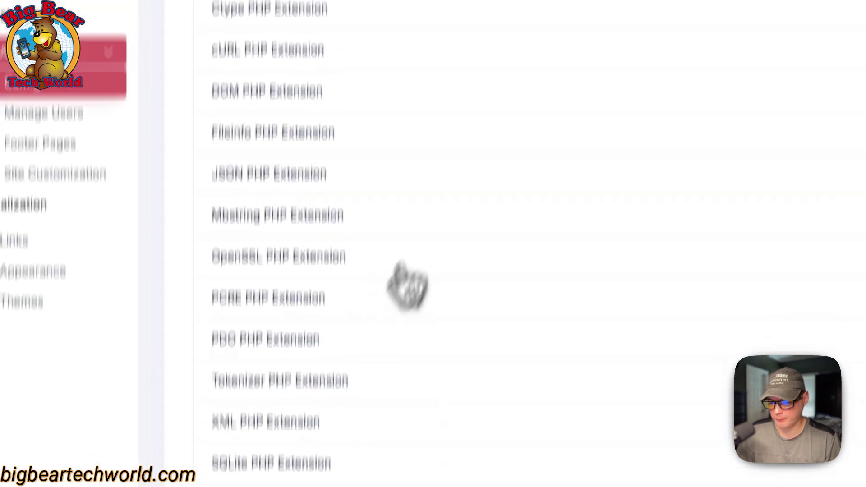
pyautogui.scroll(15, 502, 342)
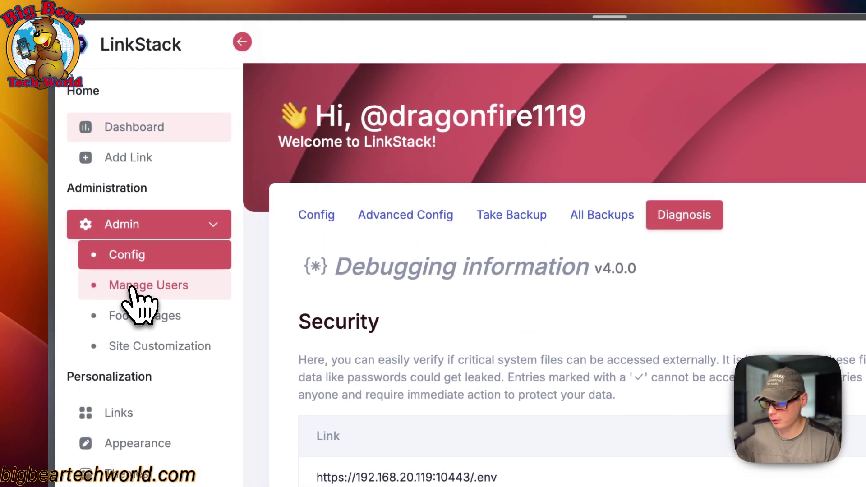
# Step: Go to Manage Users, look over the user list, and expand the Admin submenu
pyautogui.click(135, 233)
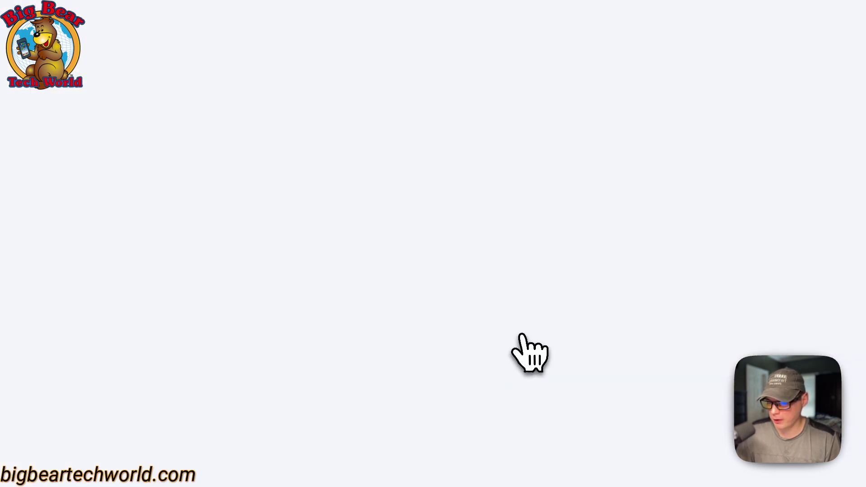
pyautogui.scroll(-10, 460, 271)
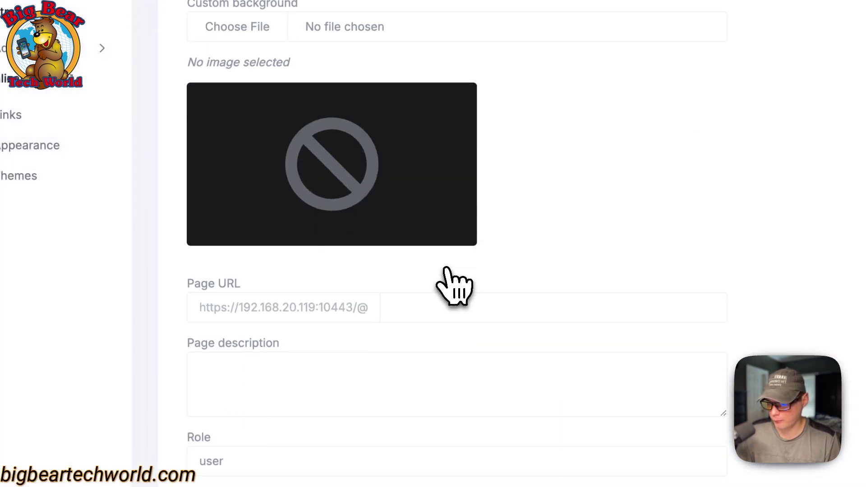
pyautogui.scroll(10, 453, 286)
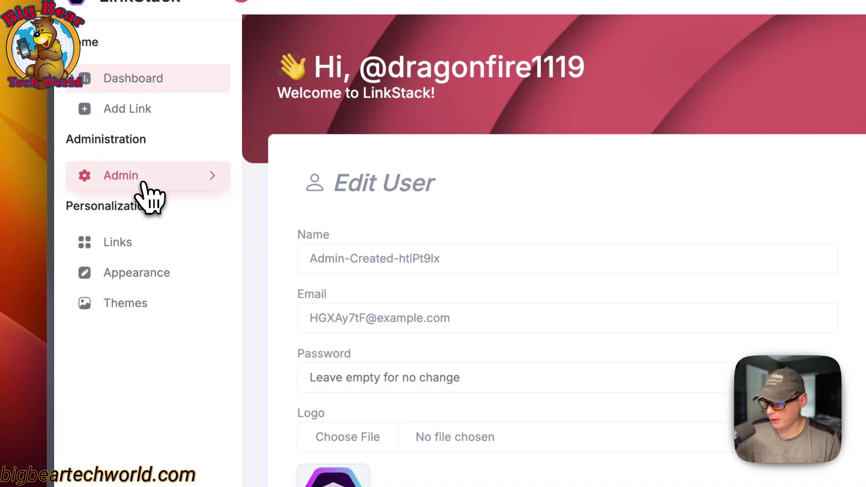
pyautogui.click(34, 52)
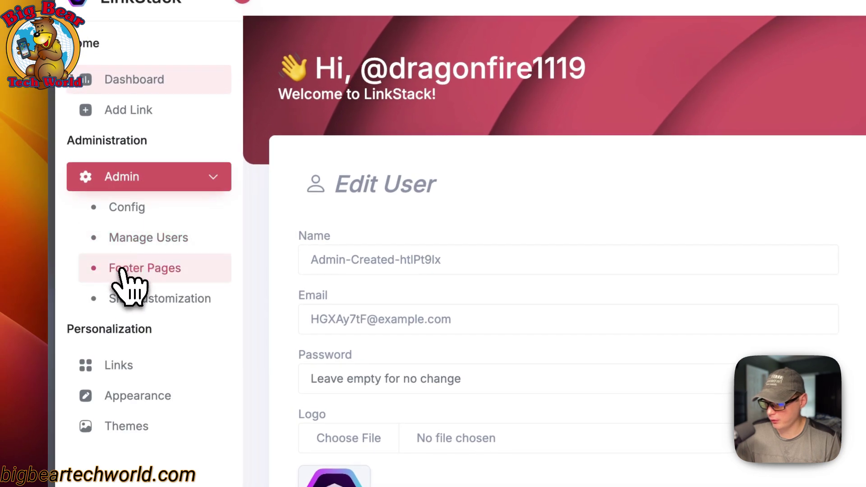
# Step: Go to Admin > Footer Pages and review the Terms, Privacy and Contact editors
pyautogui.click(143, 271)
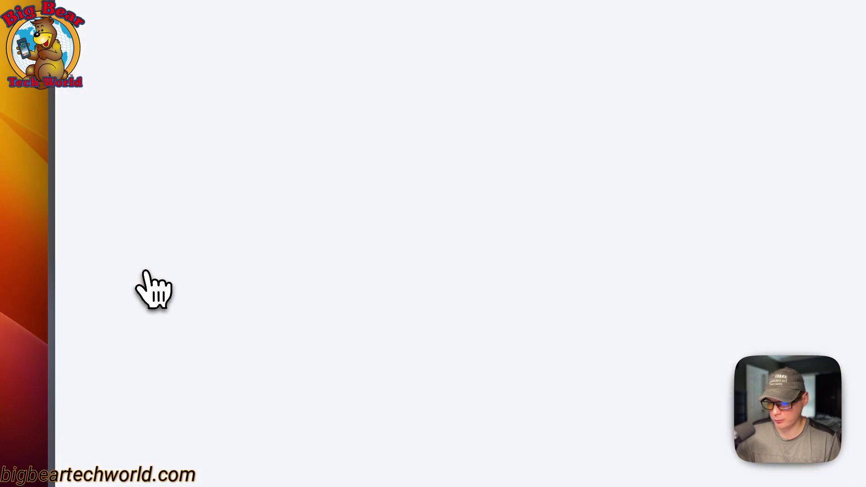
pyautogui.scroll(-2, 384, 305)
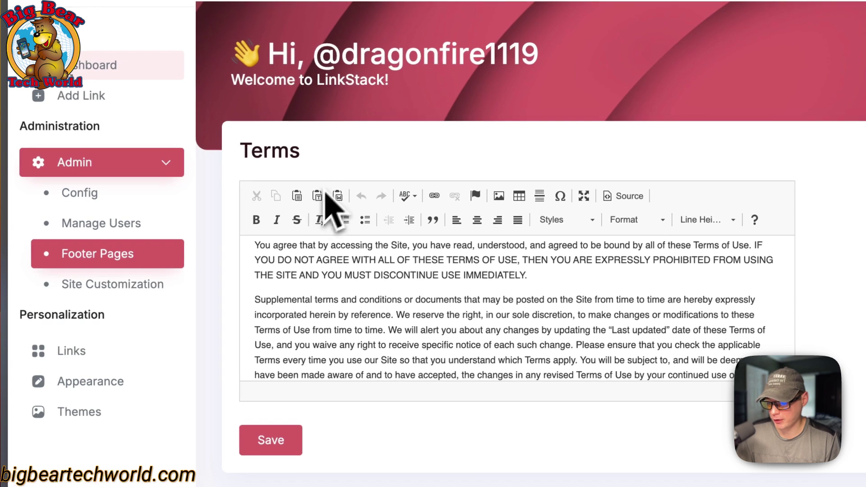
pyautogui.scroll(-15, 369, 185)
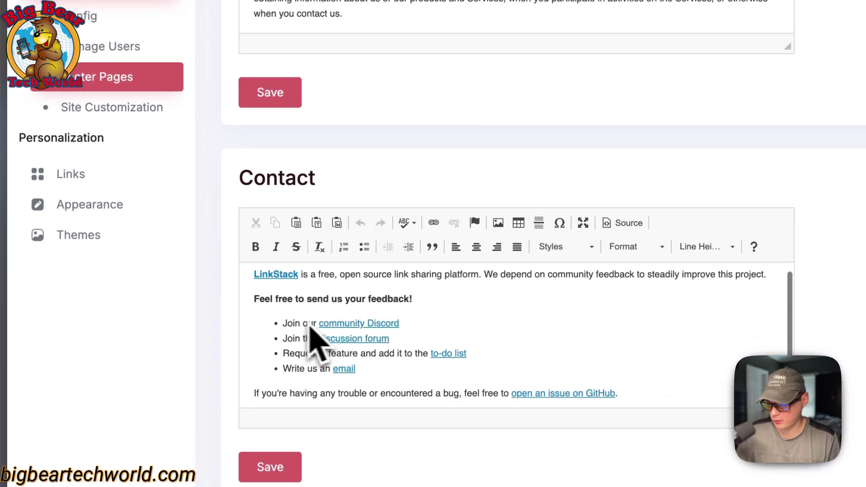
pyautogui.scroll(15, 279, 324)
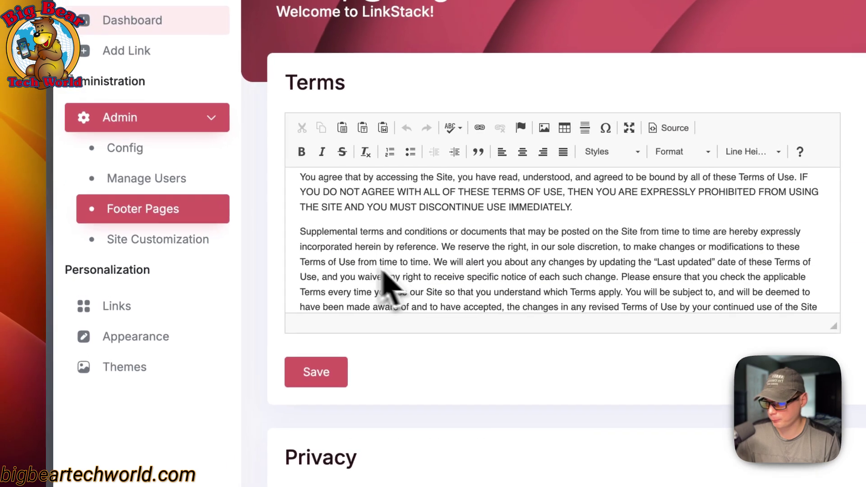
# Step: Go to Admin > Site Customization and review the logo, favicon and Home message fields
pyautogui.click(180, 288)
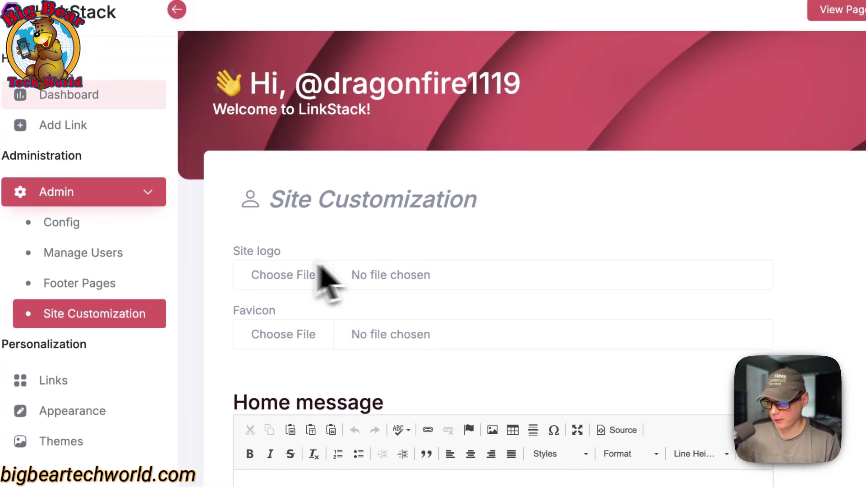
pyautogui.scroll(-2, 392, 239)
pyautogui.scroll(-3, 354, 241)
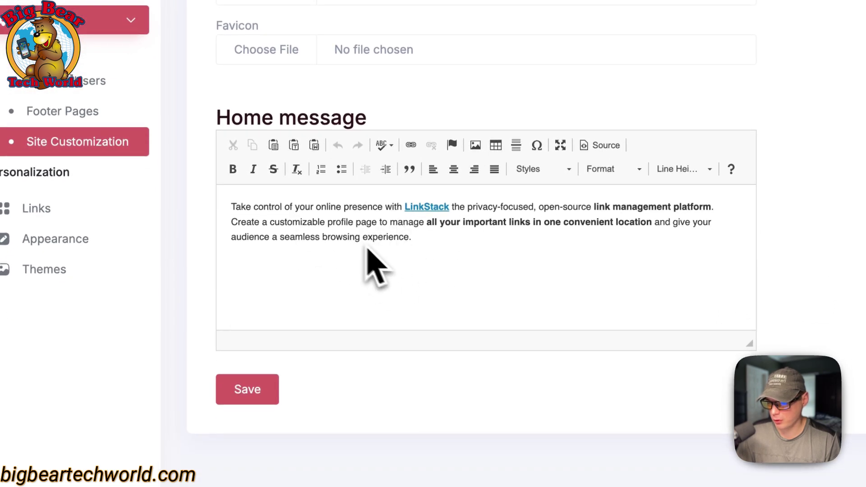
pyautogui.scroll(1, 420, 290)
pyautogui.scroll(-3, 421, 294)
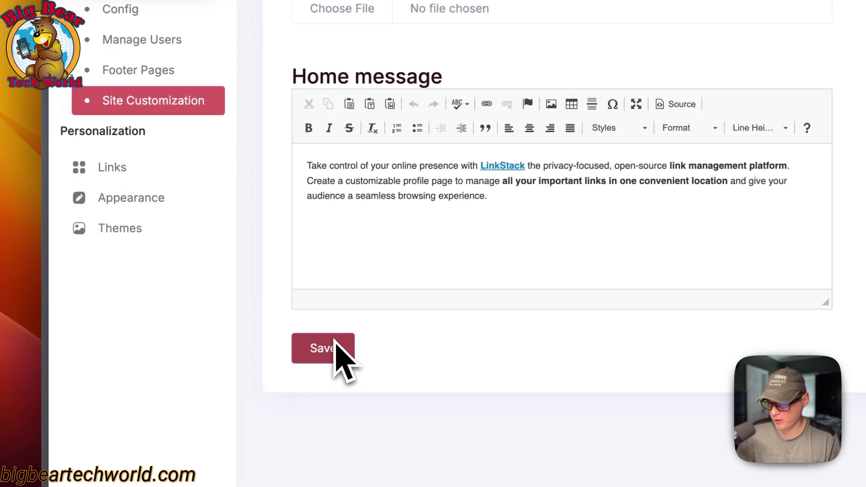
pyautogui.scroll(3, 282, 246)
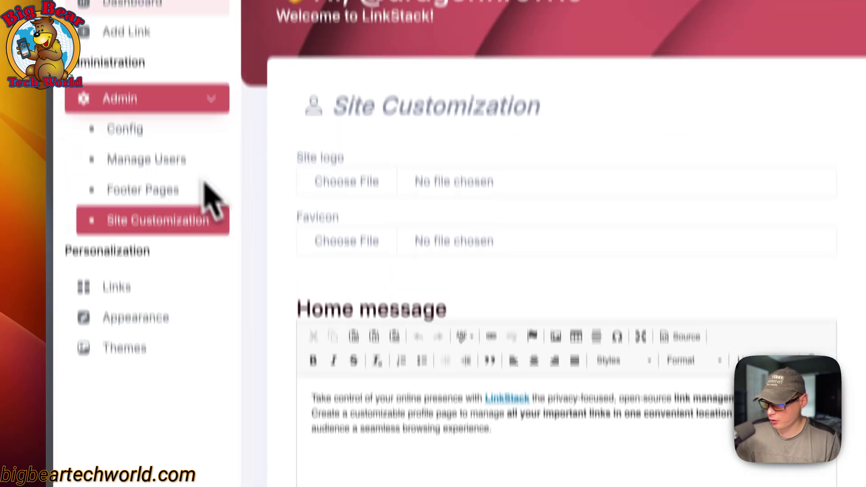